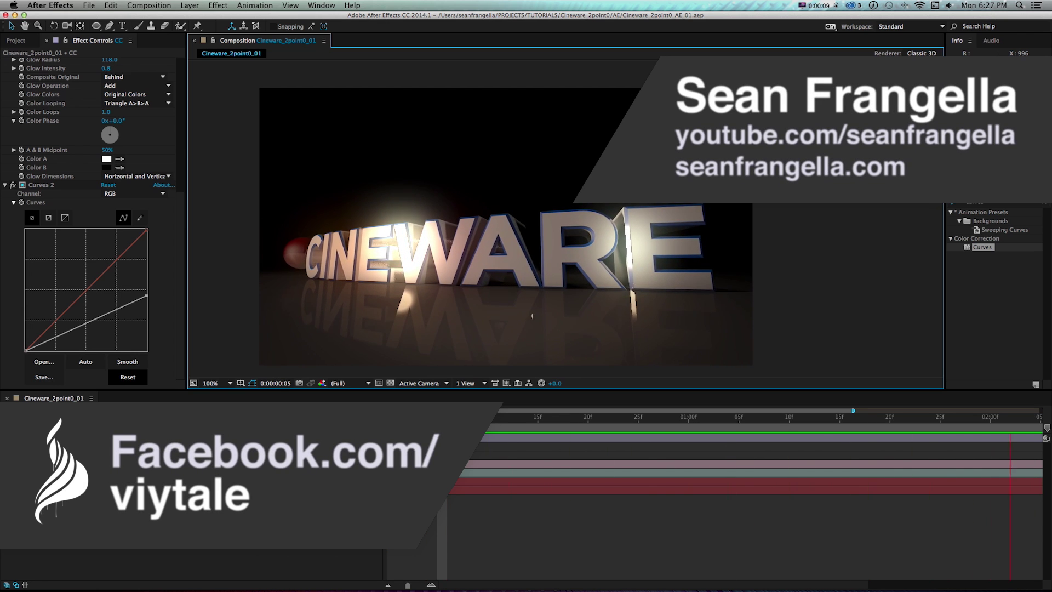
Scrub back and forth through the Cineware_2point0_01 composition to preview the CINEWARE title animation
{"action": "left_click", "coordinate": [635, 426]}
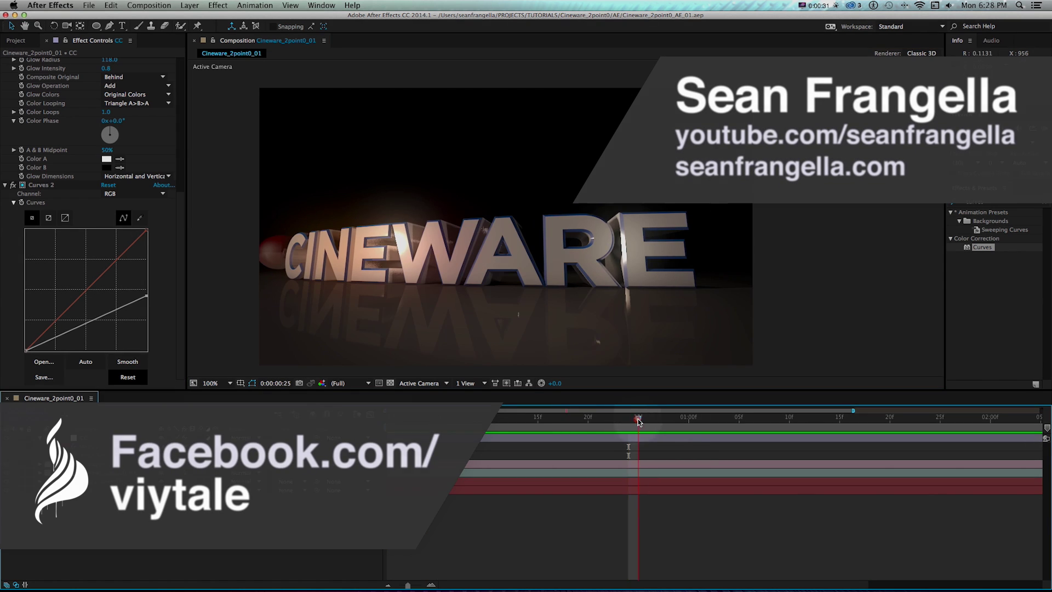
{"action": "left_click_drag", "start_coordinate": [639, 421], "coordinate": [611, 419]}
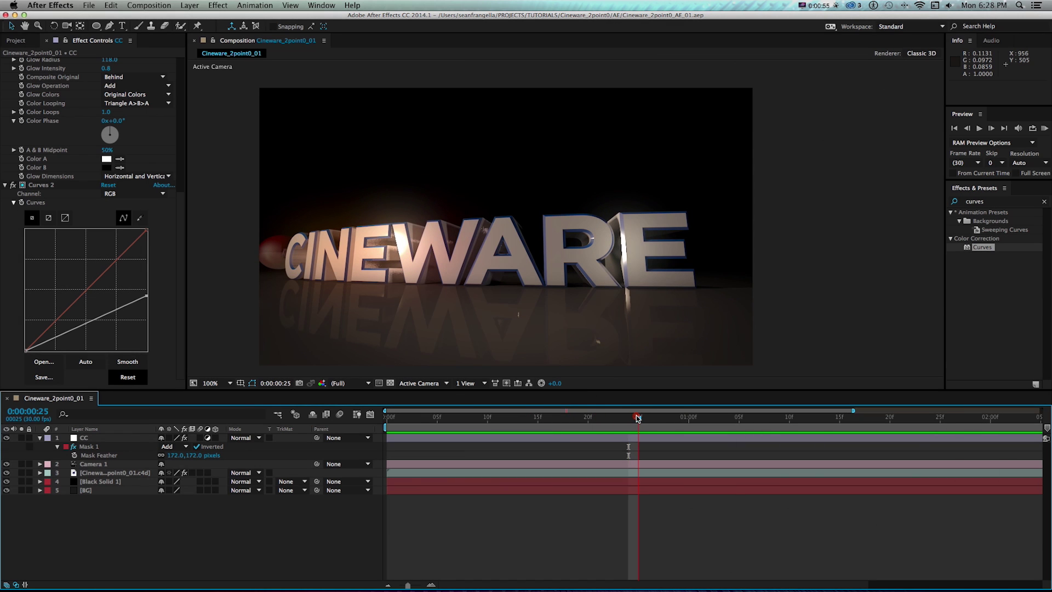
{"action": "left_click_drag", "start_coordinate": [638, 419], "coordinate": [688, 417]}
{"action": "key", "text": "space"}
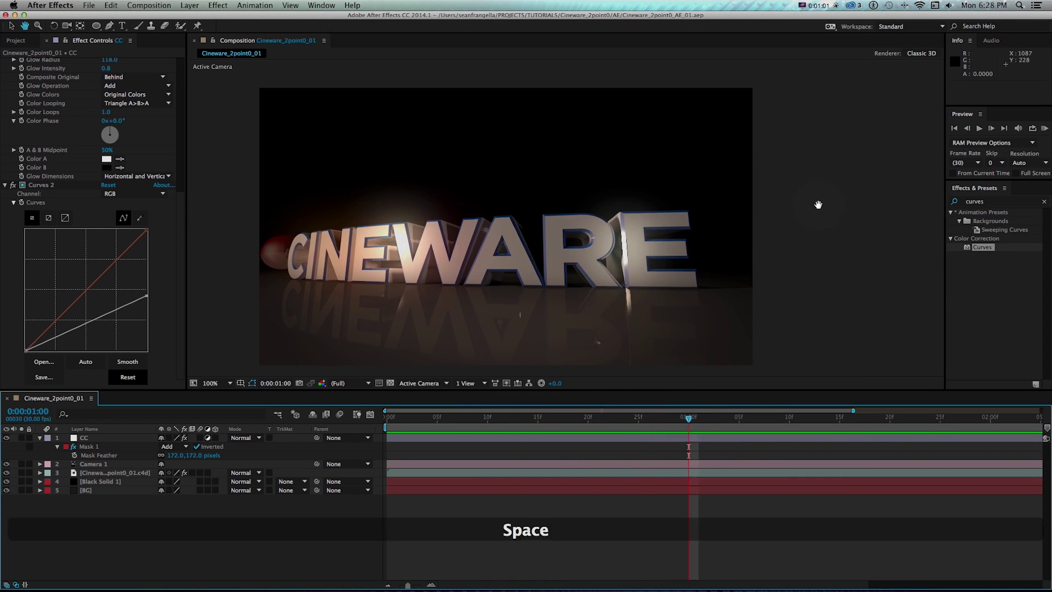
{"action": "left_click_drag", "start_coordinate": [817, 204], "coordinate": [819, 198]}
{"action": "left_click_drag", "start_coordinate": [689, 419], "coordinate": [593, 417]}
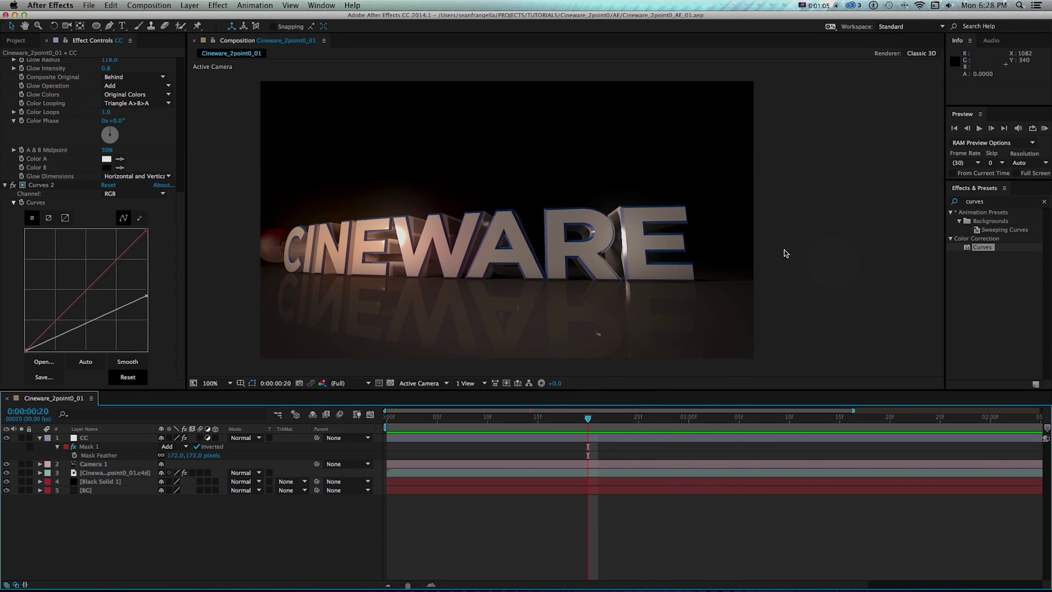
Review the Curves and Glow effects on the CC layer and move the current time to 0:00:00:25
{"action": "scroll", "coordinate": [126, 186], "scroll_direction": "up", "scroll_amount": 8}
{"action": "scroll", "coordinate": [126, 187], "scroll_direction": "down", "scroll_amount": 6}
{"action": "scroll", "coordinate": [125, 187], "scroll_direction": "up", "scroll_amount": 6}
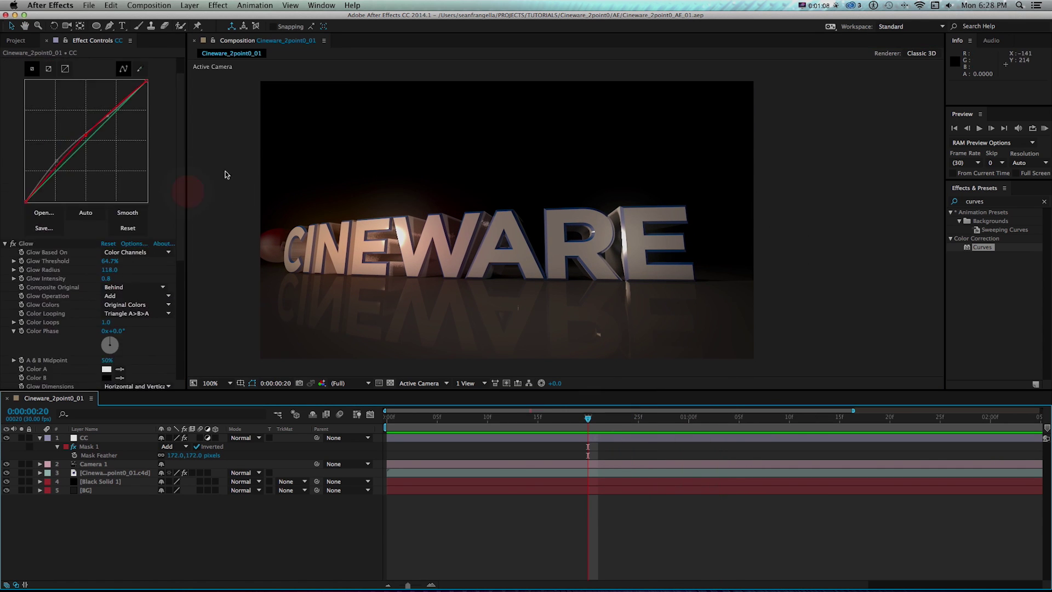
{"action": "key", "text": "space"}
{"action": "left_click_drag", "start_coordinate": [734, 183], "coordinate": [747, 183]}
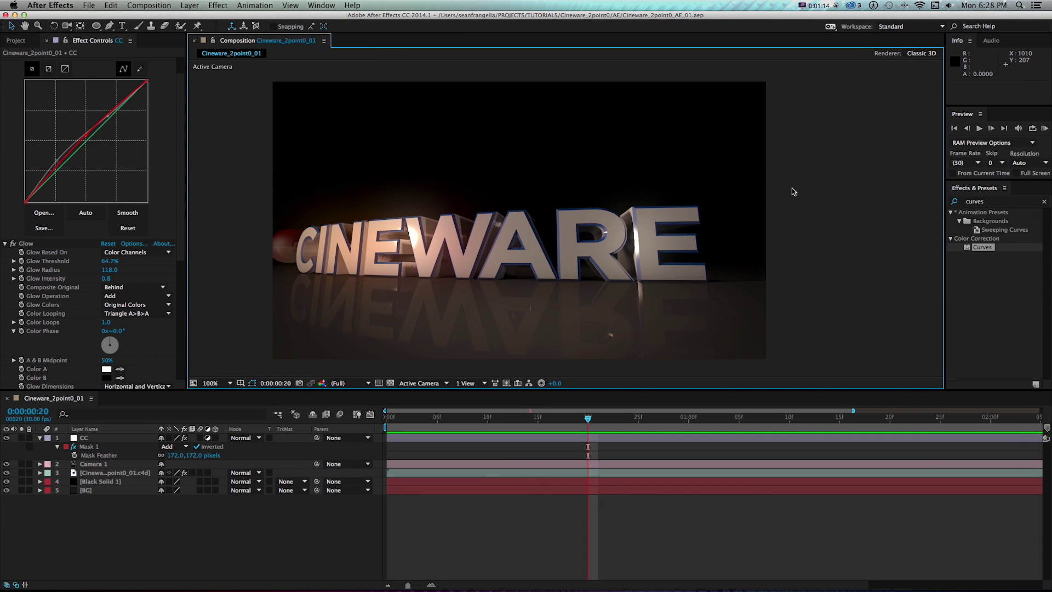
{"action": "left_click", "coordinate": [821, 120]}
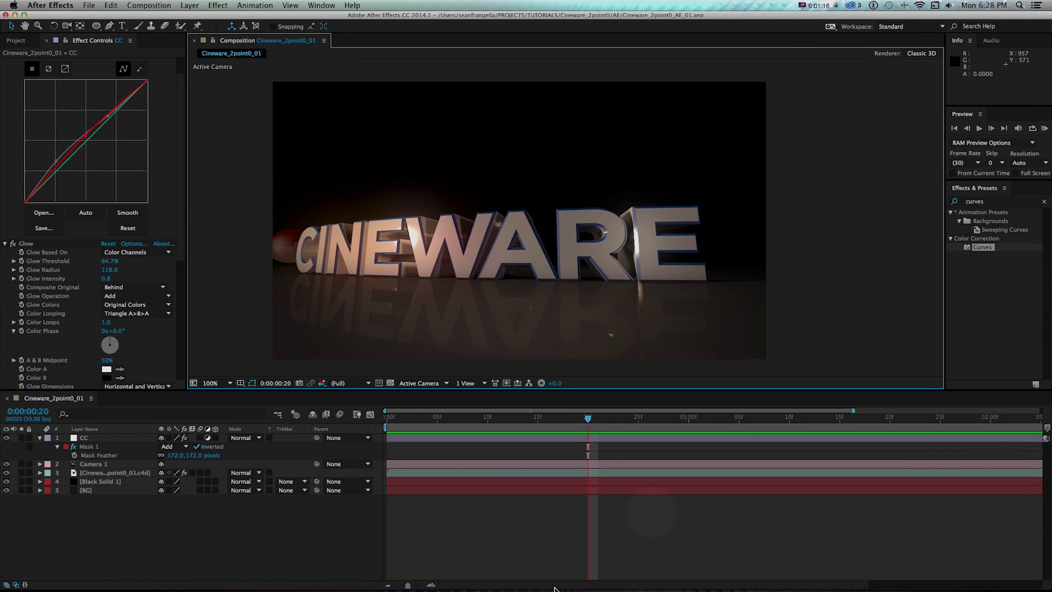
{"action": "left_click_drag", "start_coordinate": [588, 419], "coordinate": [638, 419]}
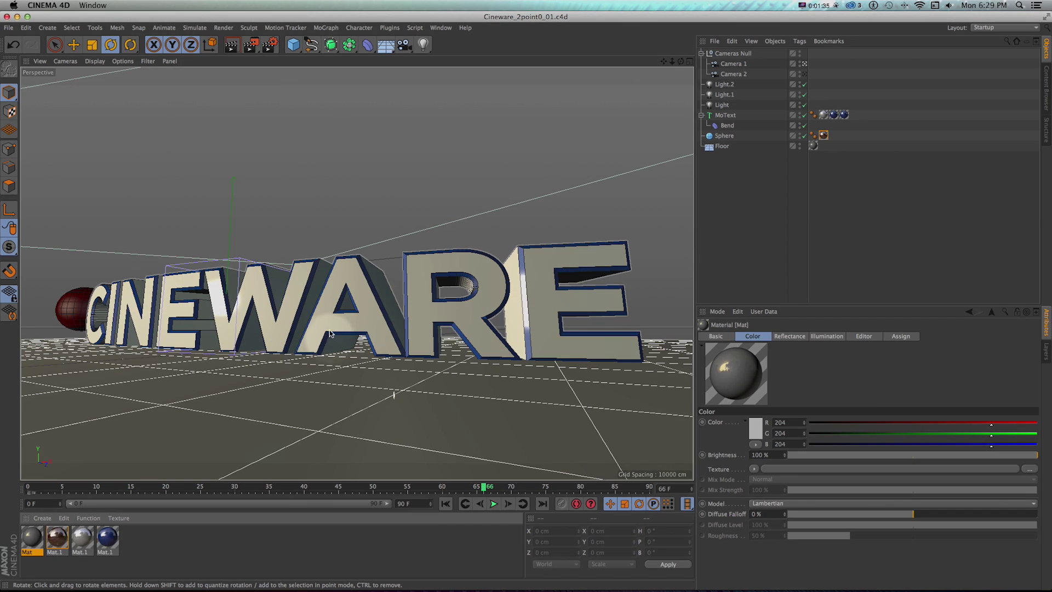
Switch to After Effects, show the project items and compare the composition with the CC layer hidden and shown
{"action": "key", "text": "super+Tab"}
{"action": "left_click", "coordinate": [13, 44]}
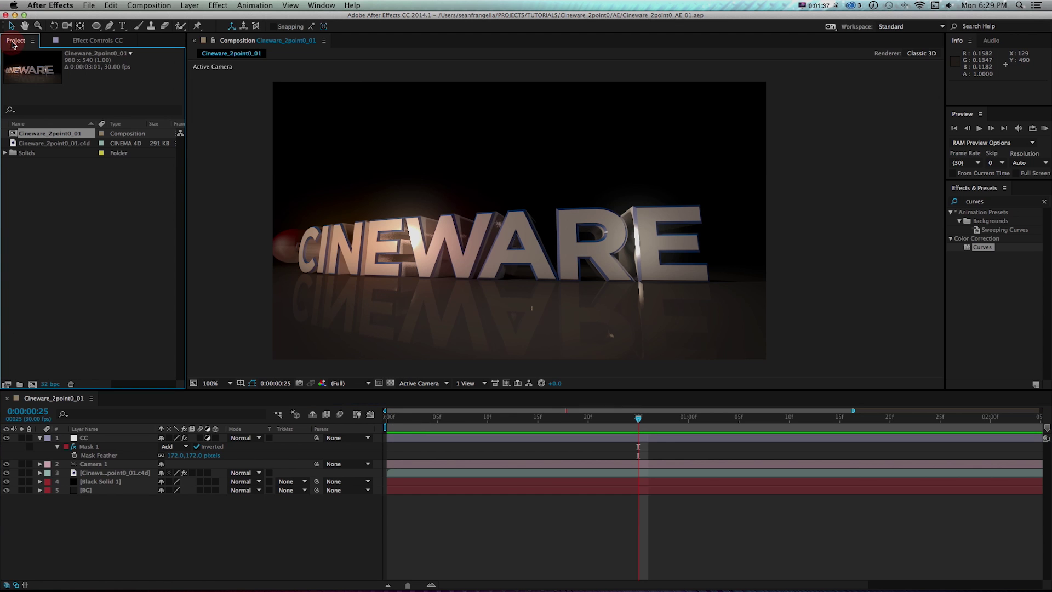
{"action": "left_click", "coordinate": [99, 472]}
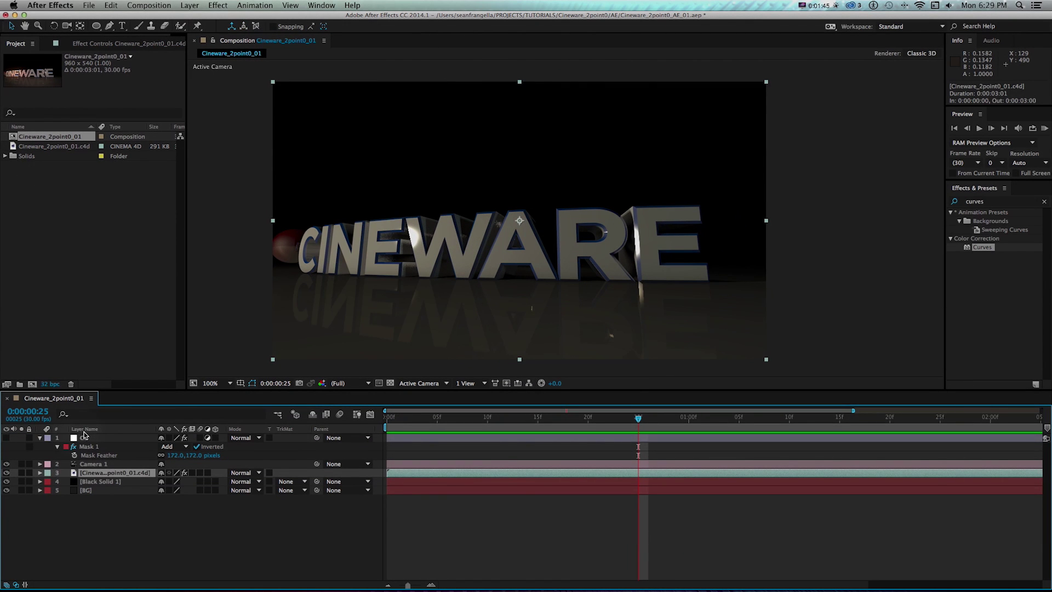
{"action": "left_click", "coordinate": [84, 437]}
{"action": "left_click", "coordinate": [6, 437]}
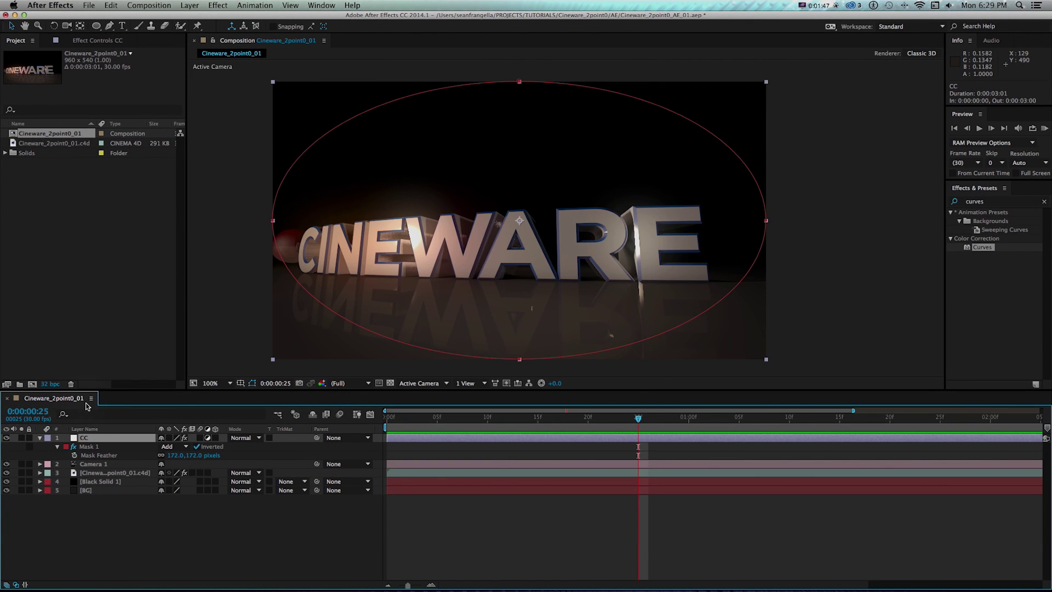
Show the Cineware effect settings of the Cineware_2point0_01.c4d layer and preview the animation up to 0:00:00:17
{"action": "left_click", "coordinate": [87, 473]}
{"action": "left_click", "coordinate": [102, 43]}
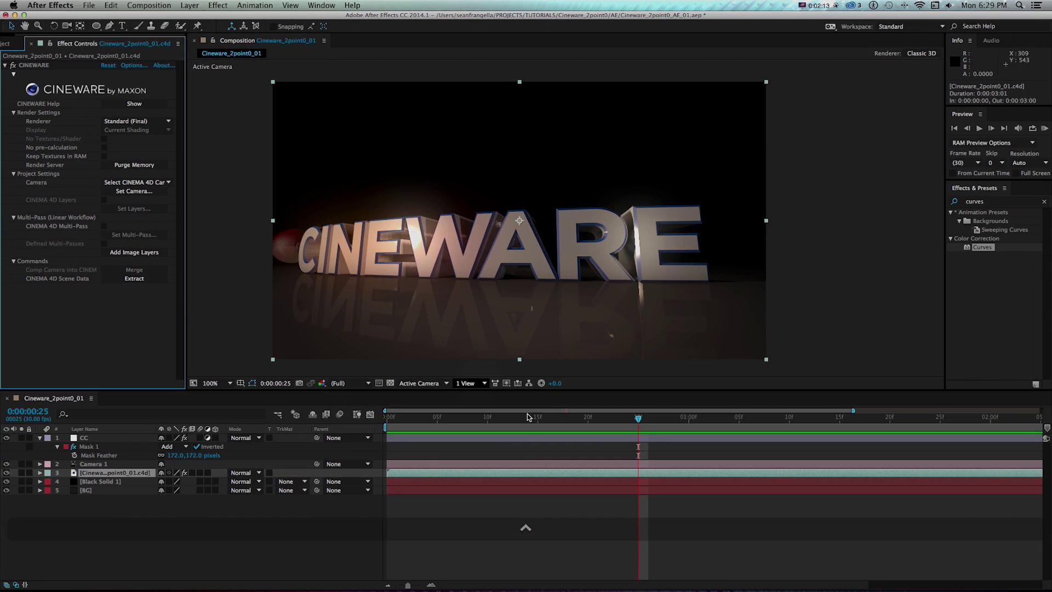
{"action": "mouse_move", "coordinate": [640, 421]}
{"action": "left_mouse_down"}
{"action": "mouse_move", "coordinate": [434, 414]}
{"action": "mouse_move", "coordinate": [634, 414]}
{"action": "left_mouse_up"}
{"action": "left_click_drag", "start_coordinate": [634, 413], "coordinate": [638, 414]}
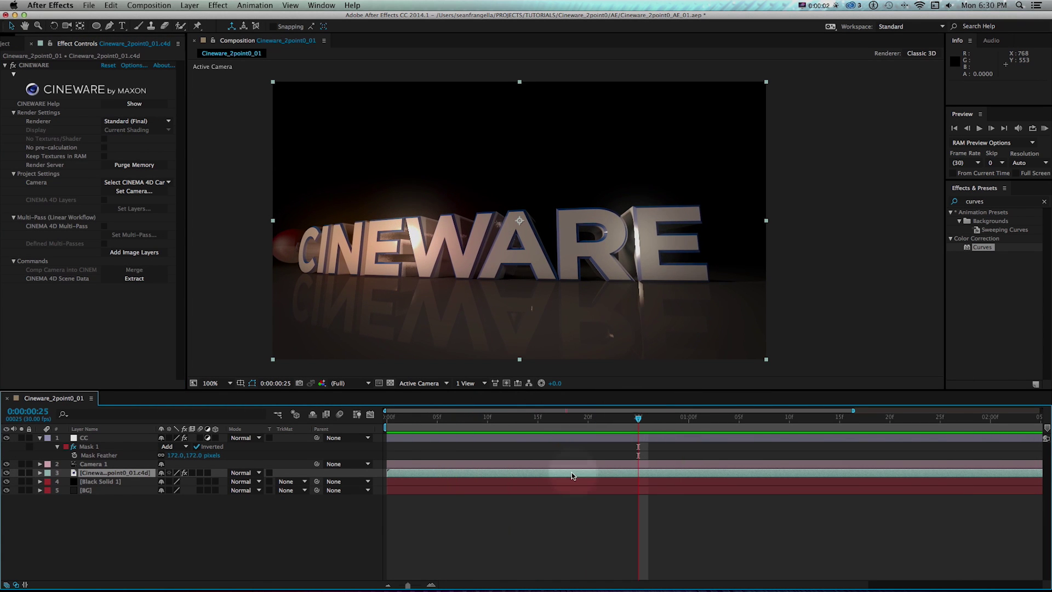
{"action": "left_click_drag", "start_coordinate": [474, 422], "coordinate": [497, 417]}
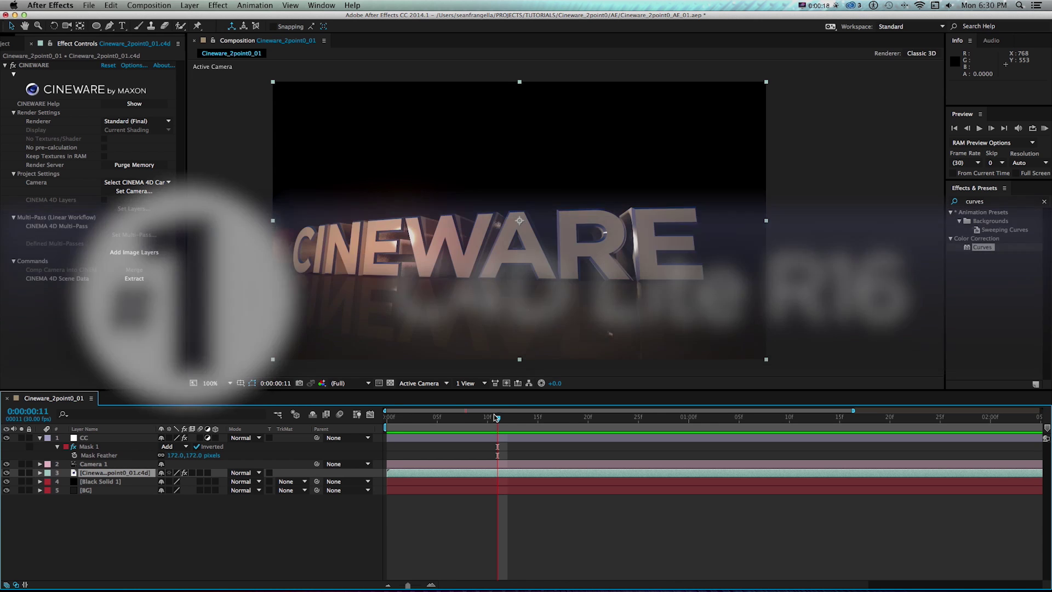
{"action": "left_click_drag", "start_coordinate": [495, 418], "coordinate": [558, 417]}
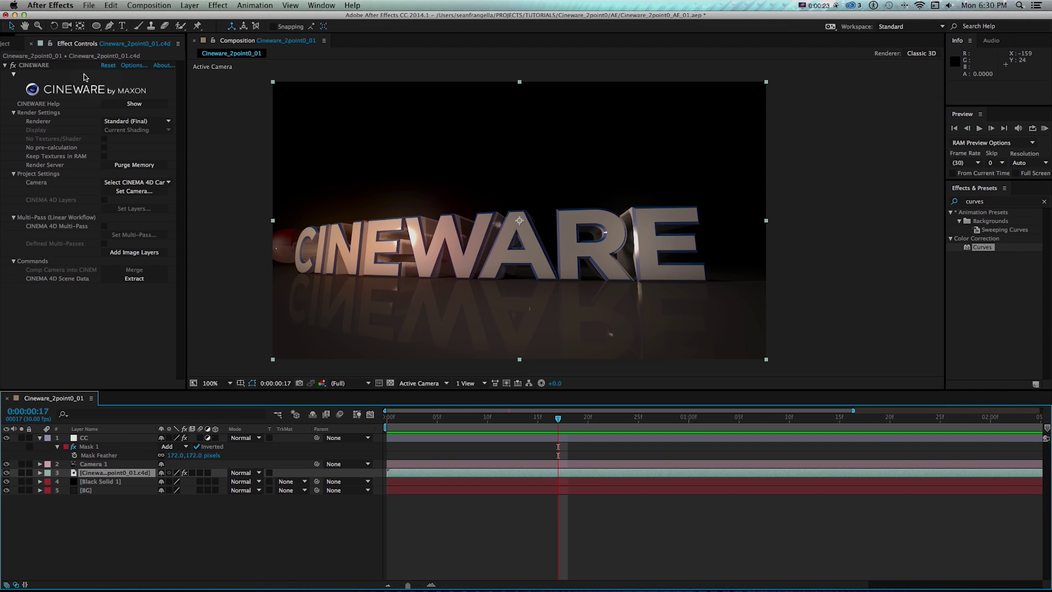
Look at the 3D title scene in Cinema 4D and return to After Effects
{"action": "key", "text": "super+Tab"}
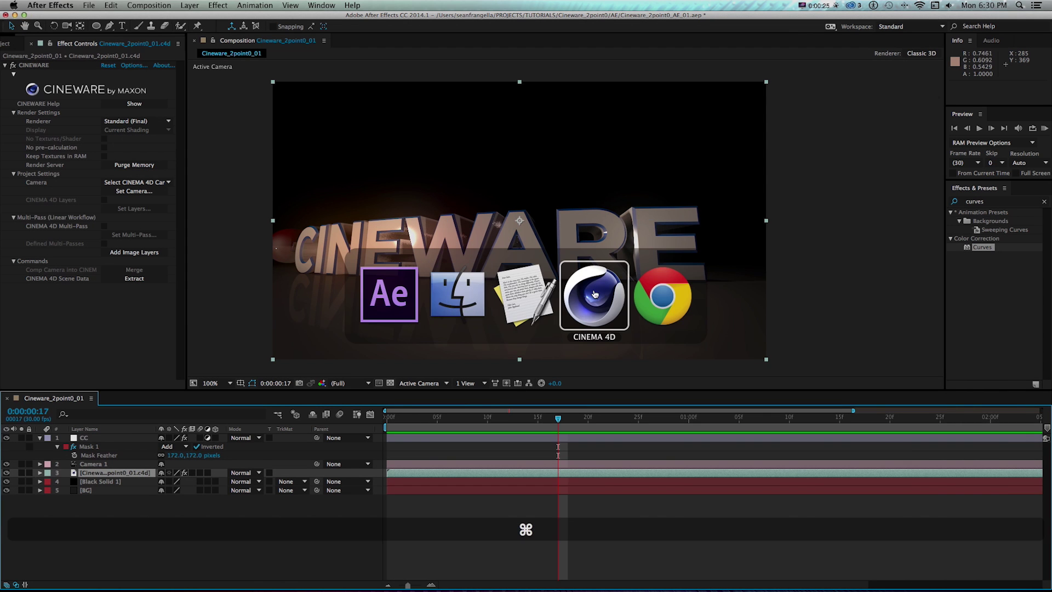
{"action": "left_click", "coordinate": [596, 294]}
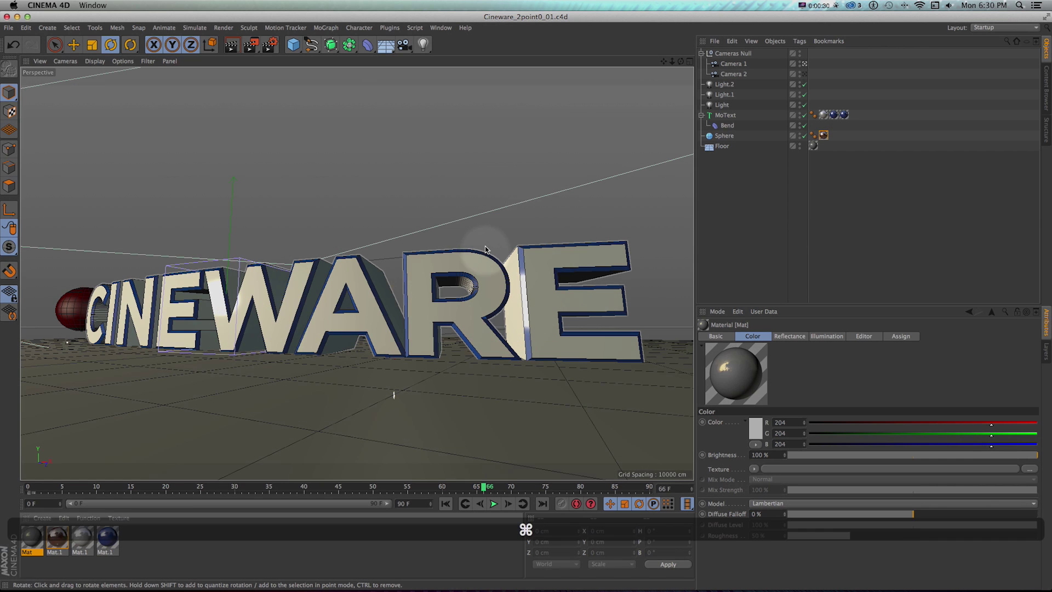
{"action": "key", "text": "super+Tab"}
{"action": "key", "text": "super+Tab"}
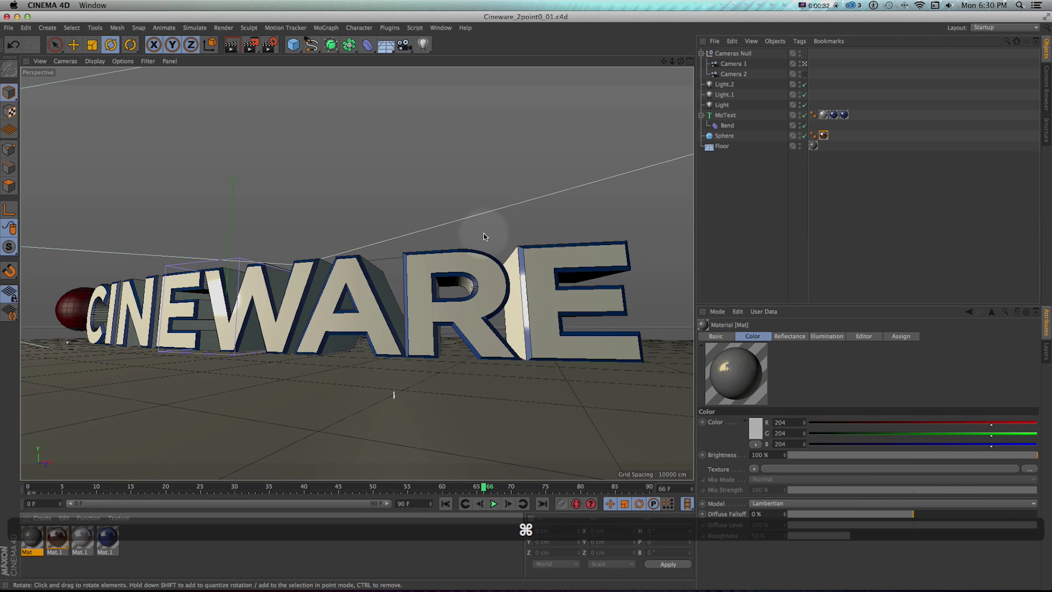
{"action": "key", "text": "super+Tab"}
Move the current time to 0:00:01:01 and switch to Cinema 4D
{"action": "left_click_drag", "start_coordinate": [608, 416], "coordinate": [699, 418]}
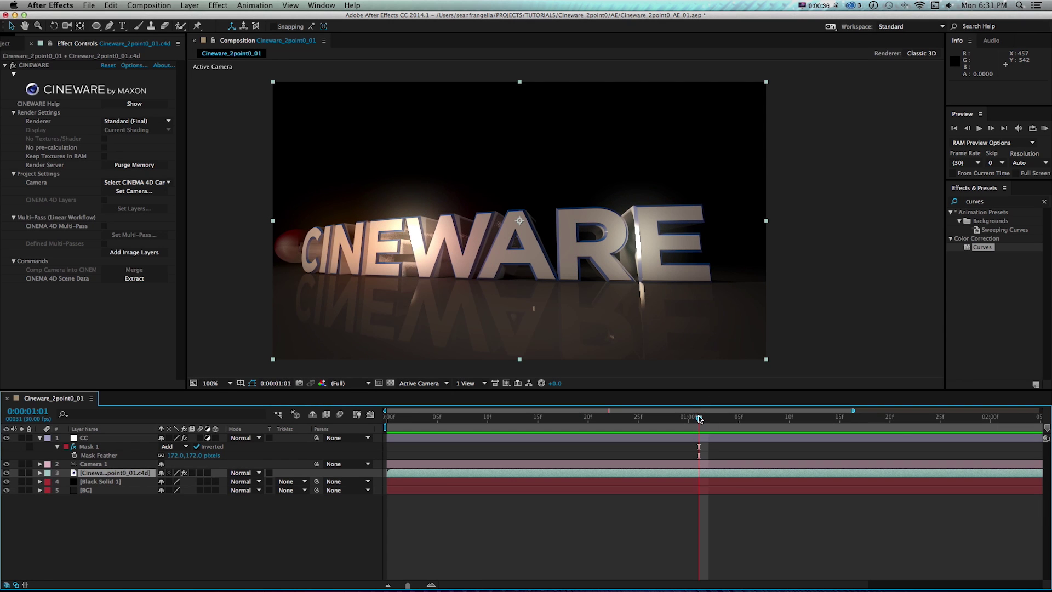
{"action": "key", "text": "super"}
{"action": "key", "text": "super"}
{"action": "key", "text": "super"}
{"action": "key", "text": "super"}
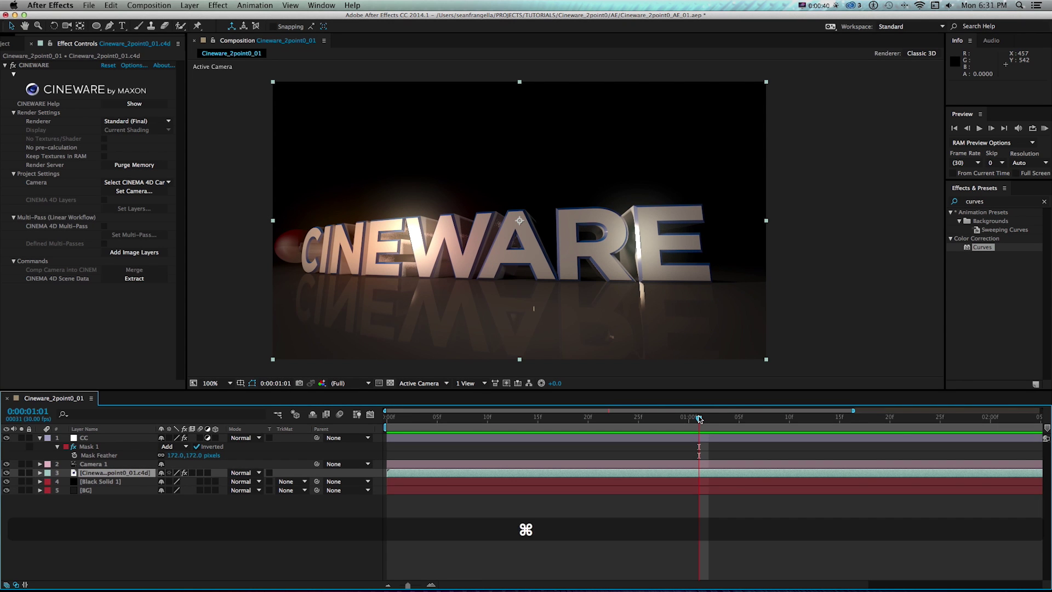
{"action": "key", "text": "super+Tab"}
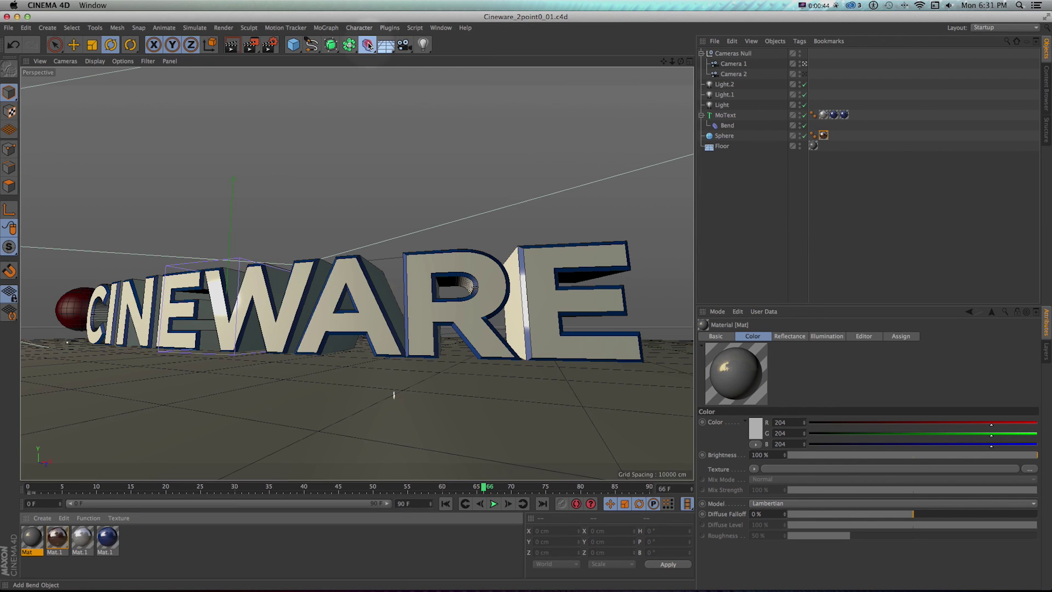
Add a second Bend deformer under MoText, show its object properties and delete it
{"action": "left_click", "coordinate": [368, 46]}
{"action": "left_click", "coordinate": [399, 56]}
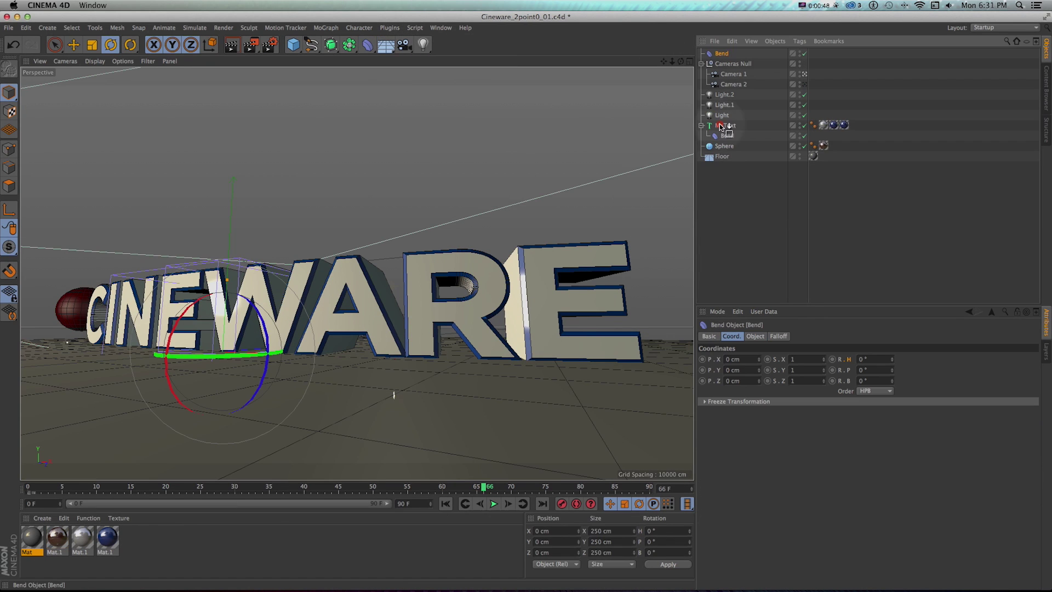
{"action": "left_click", "coordinate": [755, 336]}
{"action": "key", "text": "Delete"}
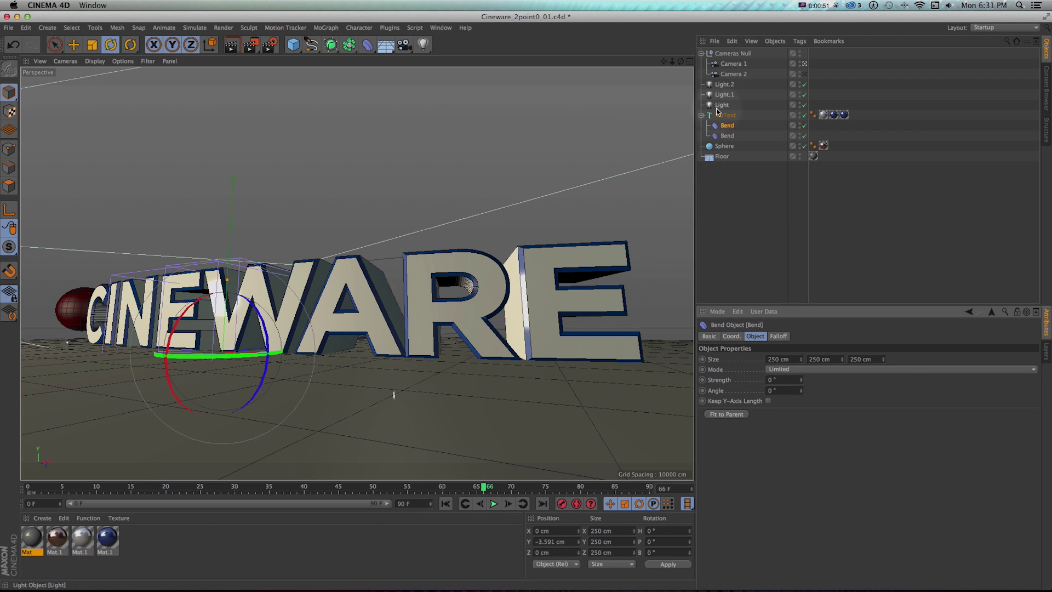
Add a Cogwheel spline to the scene and delete it
{"action": "left_click", "coordinate": [312, 45]}
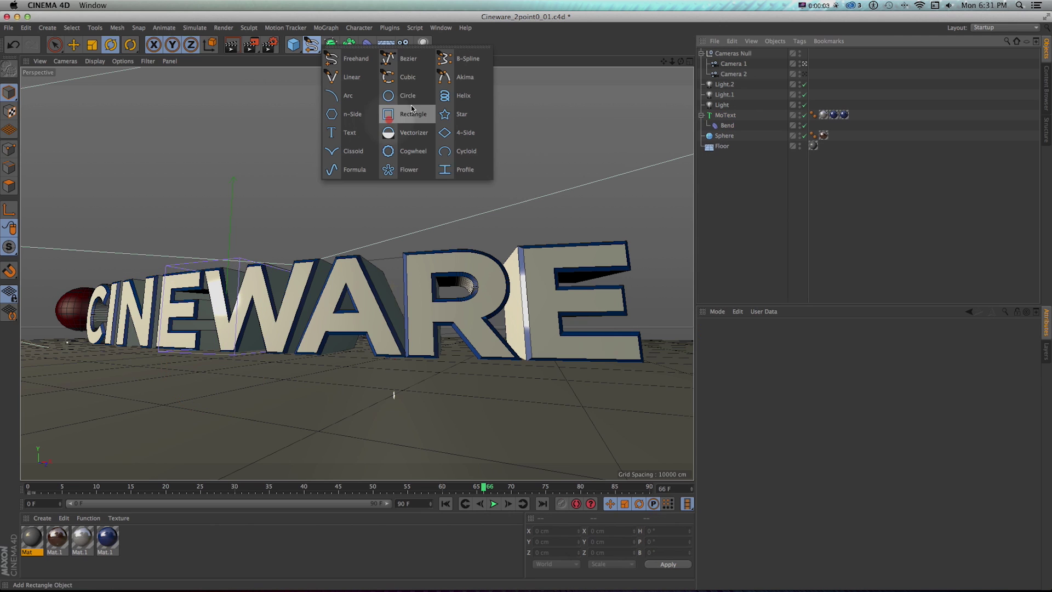
{"action": "left_click", "coordinate": [400, 153]}
{"action": "key", "text": "Delete"}
Look at the available Viewport Solo modes in Cinema 4D and dismiss them
{"action": "left_click", "coordinate": [9, 247]}
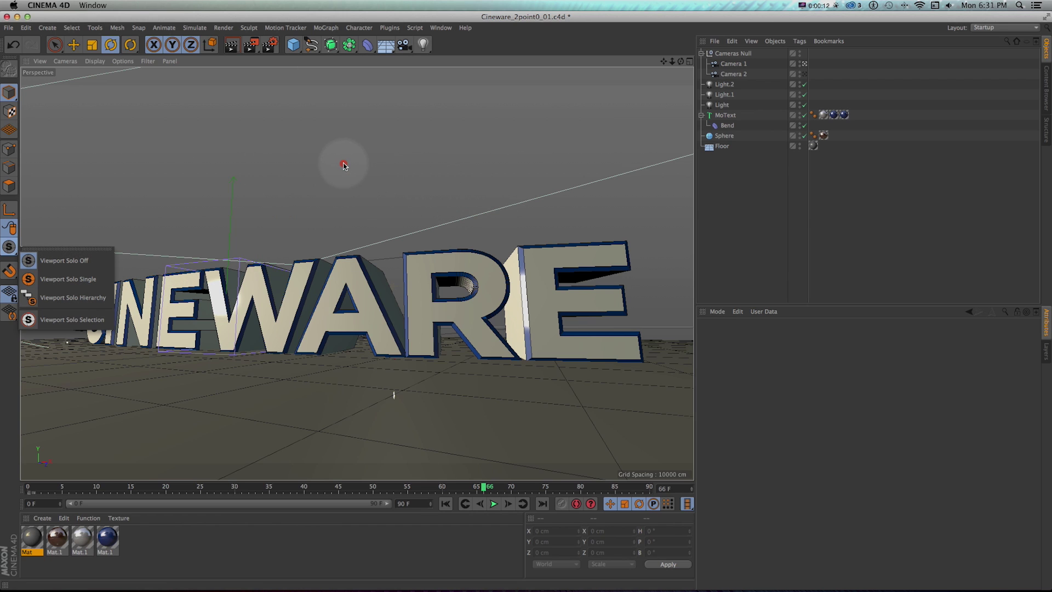
{"action": "left_click_drag", "start_coordinate": [344, 166], "coordinate": [470, 212]}
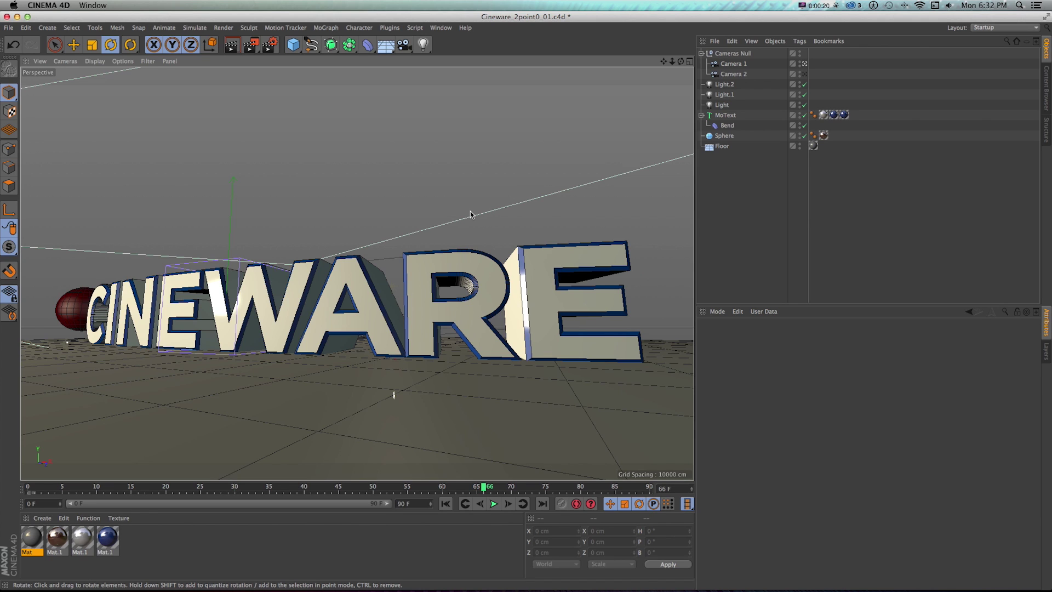
{"action": "key", "text": "F1"}
{"action": "key", "text": "super"}
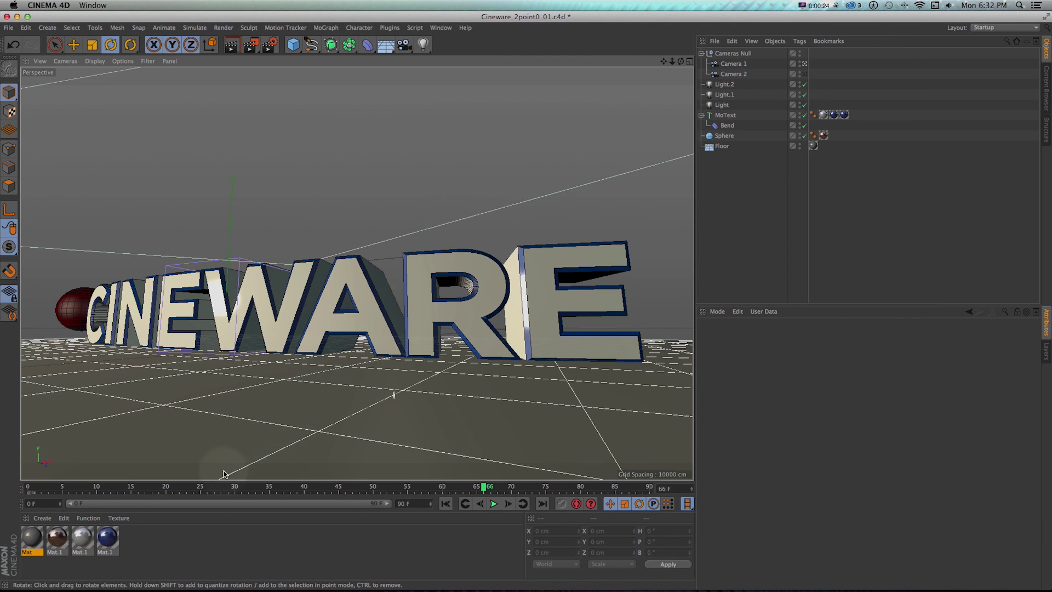
Compare the rendered title in After Effects with its Cinema 4D scene and preview the composition up to 0:00:00:23
{"action": "key", "text": "super+Tab"}
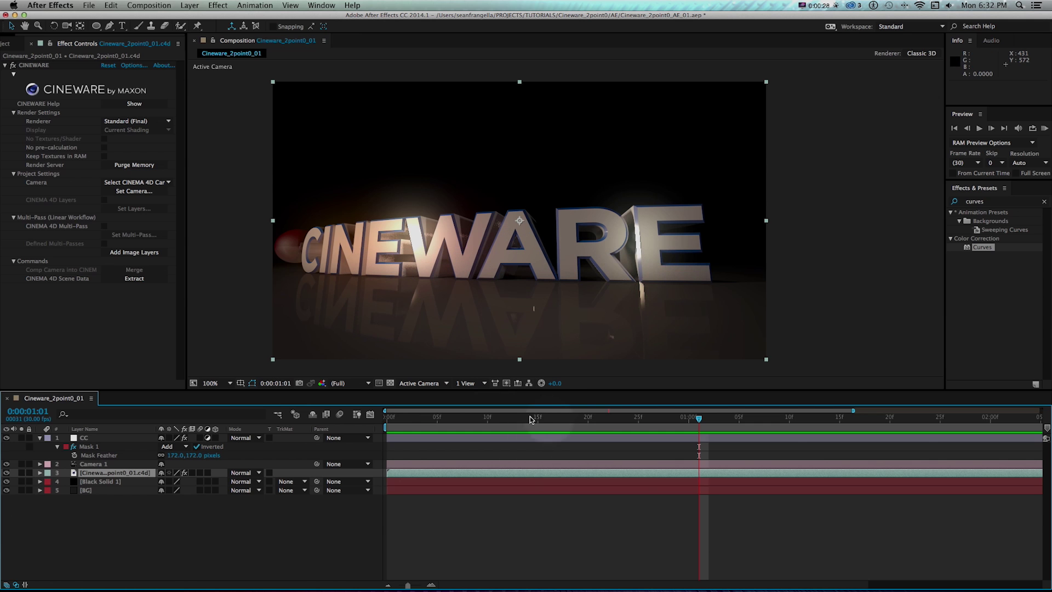
{"action": "left_click", "coordinate": [720, 418]}
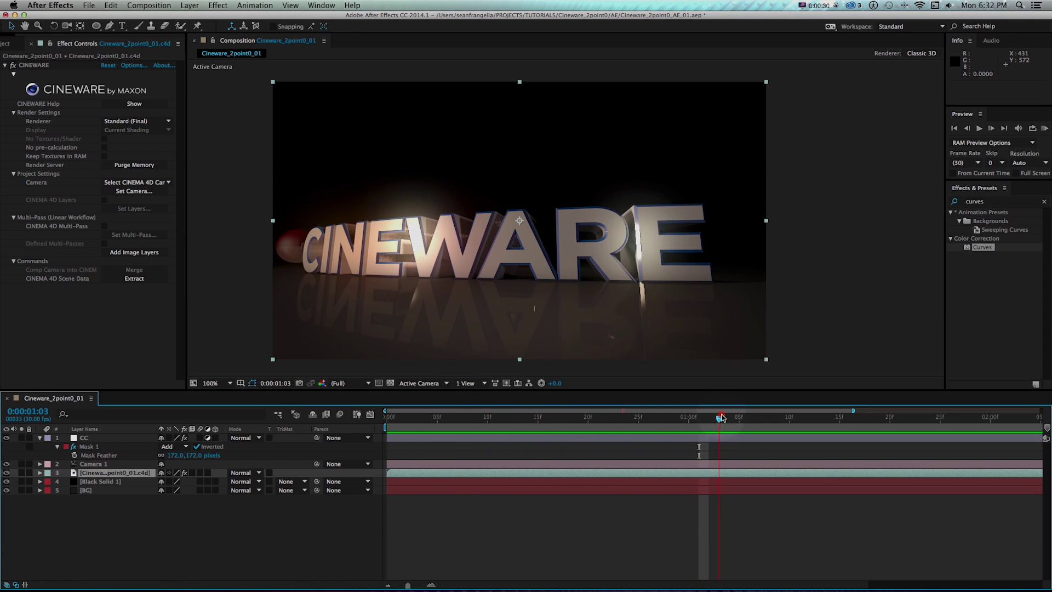
{"action": "key", "text": "super+Tab"}
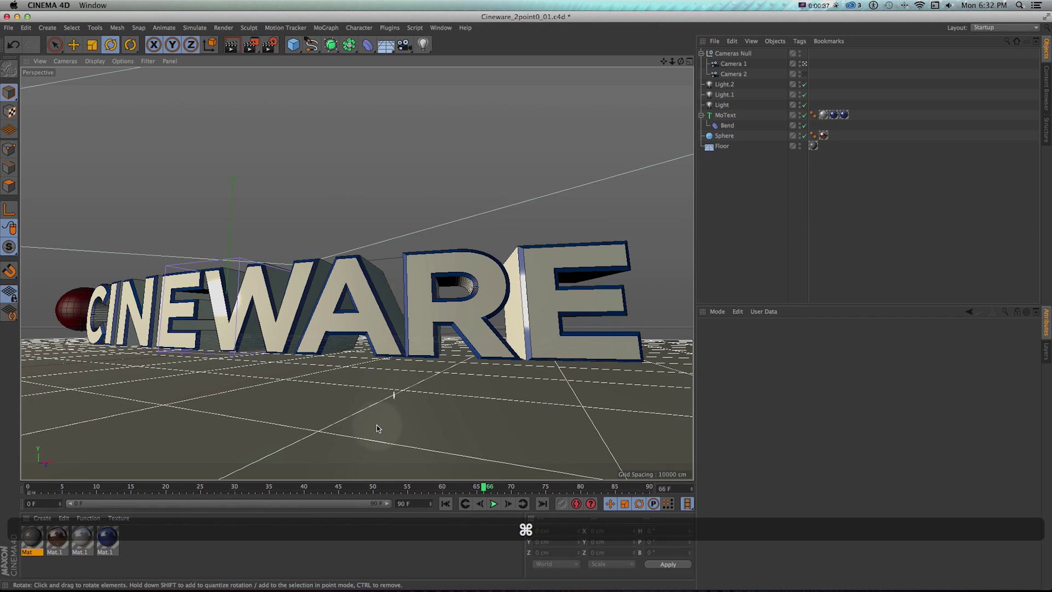
{"action": "key", "text": "super+Tab"}
{"action": "left_click_drag", "start_coordinate": [415, 420], "coordinate": [620, 420]}
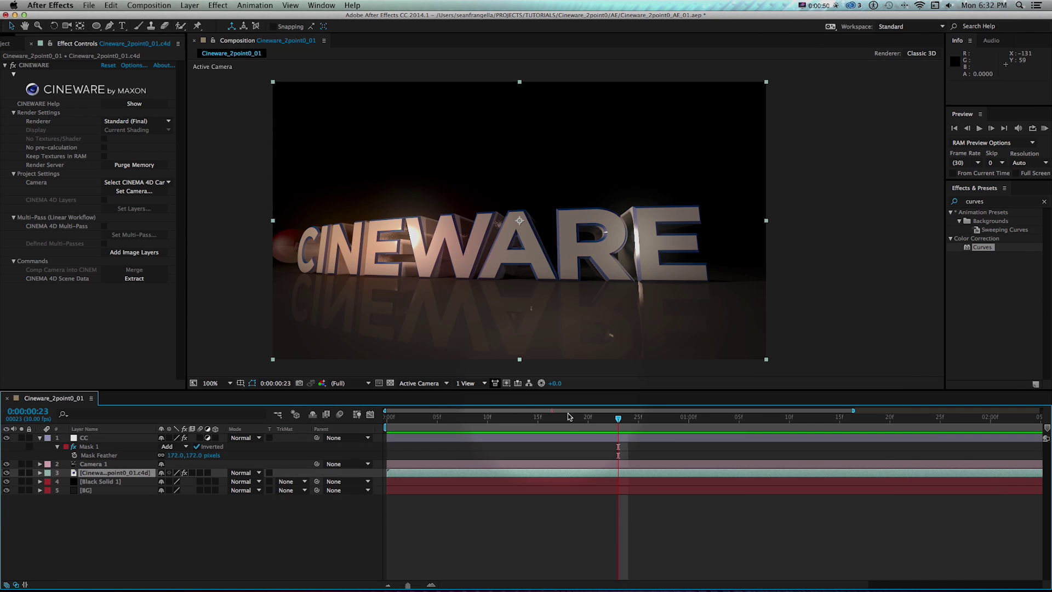
Preview the light reflections on the title by scrubbing the composition to 0:00:01:11
{"action": "left_click_drag", "start_coordinate": [618, 419], "coordinate": [790, 416]}
{"action": "key", "text": "space"}
{"action": "left_click_drag", "start_coordinate": [637, 324], "coordinate": [640, 322]}
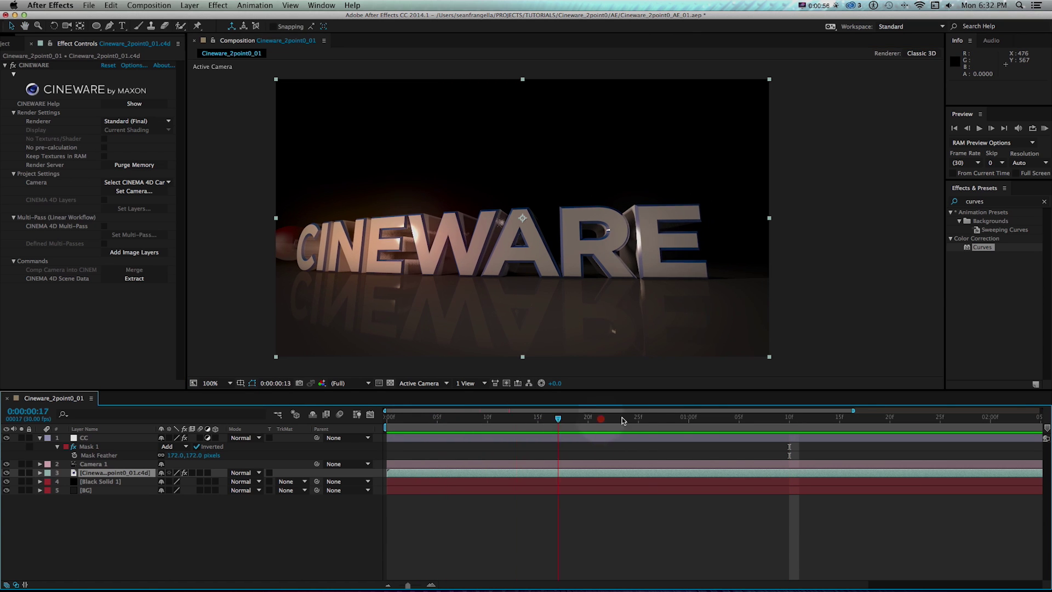
{"action": "left_click", "coordinate": [789, 419]}
{"action": "left_click_drag", "start_coordinate": [788, 419], "coordinate": [800, 419]}
{"action": "left_click", "coordinate": [729, 375]}
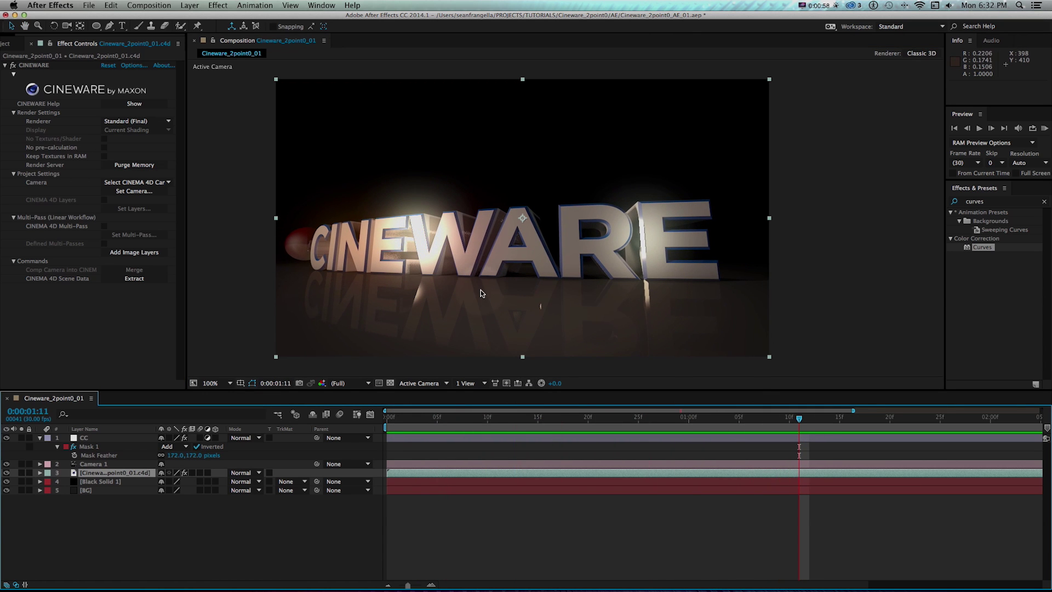
Switch to Cinema 4D and look at the Reflectance channel of the sphere's dark red material
{"action": "key", "text": "super+Tab"}
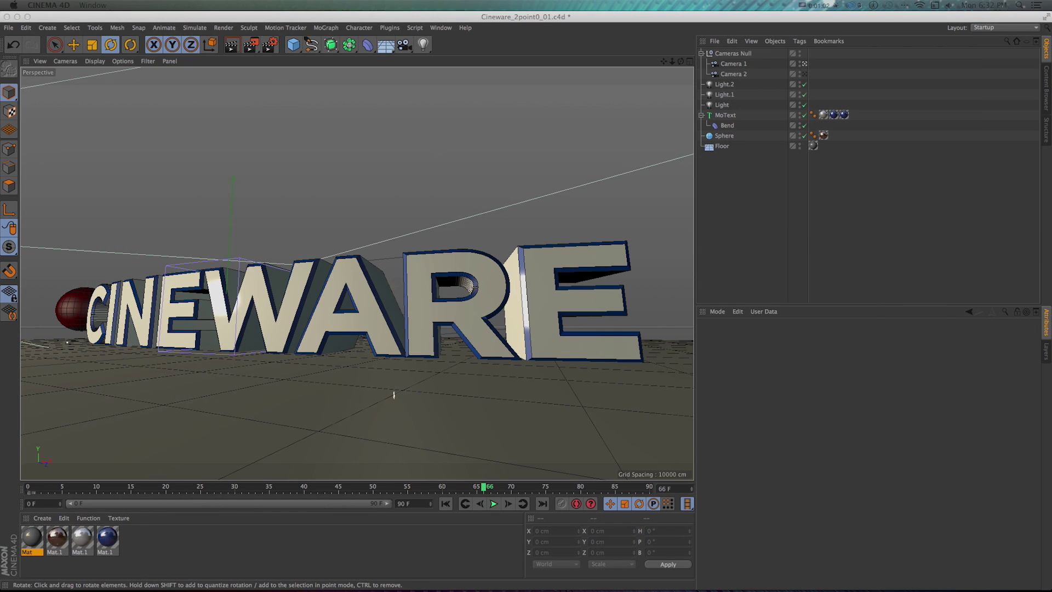
{"action": "left_click", "coordinate": [565, 63]}
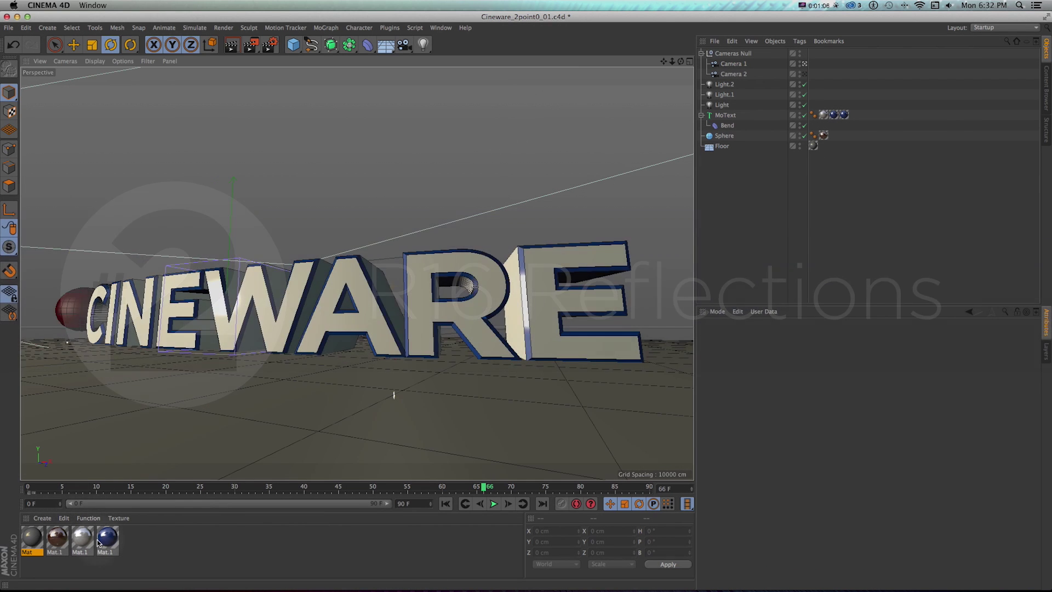
{"action": "double_click", "coordinate": [57, 538]}
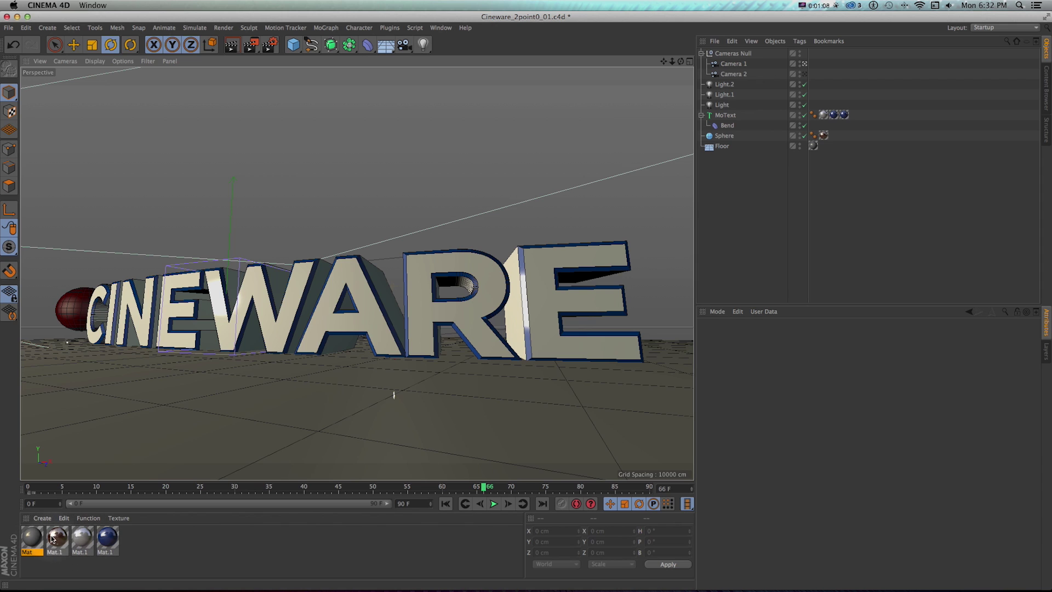
{"action": "left_click", "coordinate": [179, 218]}
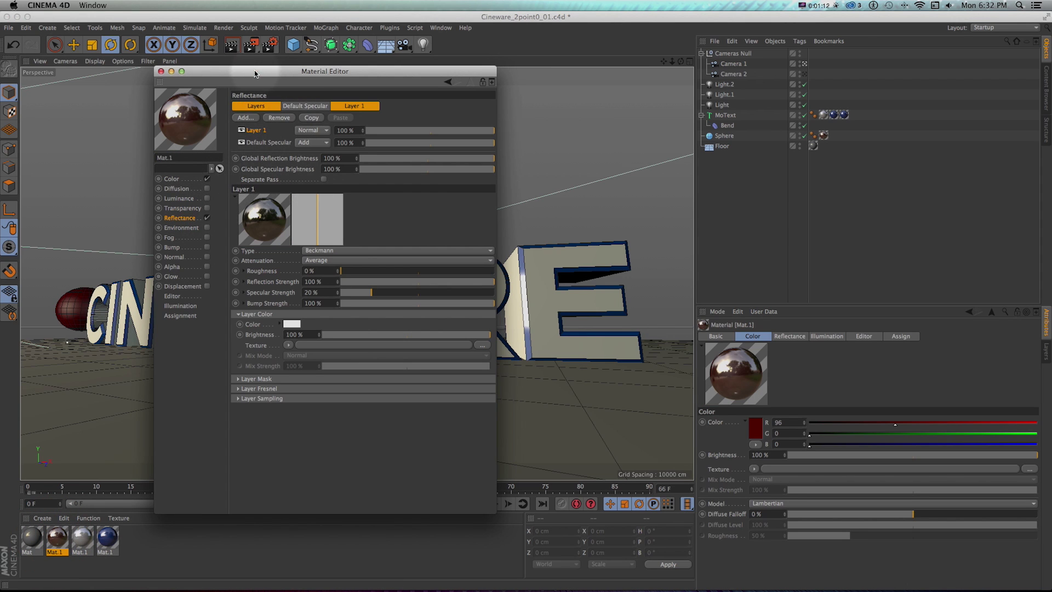
{"action": "left_click_drag", "start_coordinate": [255, 75], "coordinate": [250, 89]}
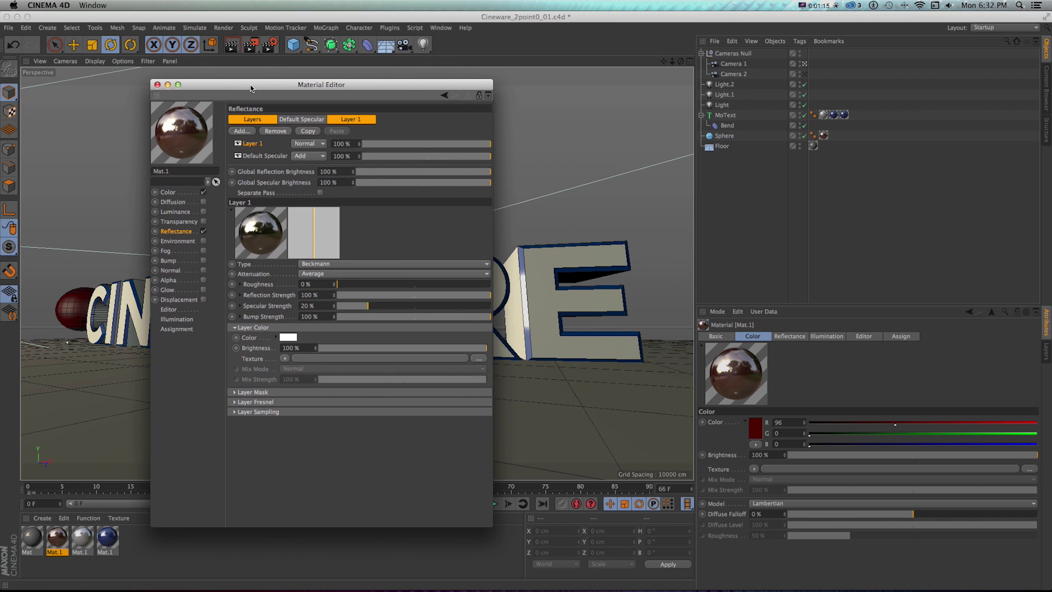
{"action": "left_click_drag", "start_coordinate": [156, 86], "coordinate": [217, 89]}
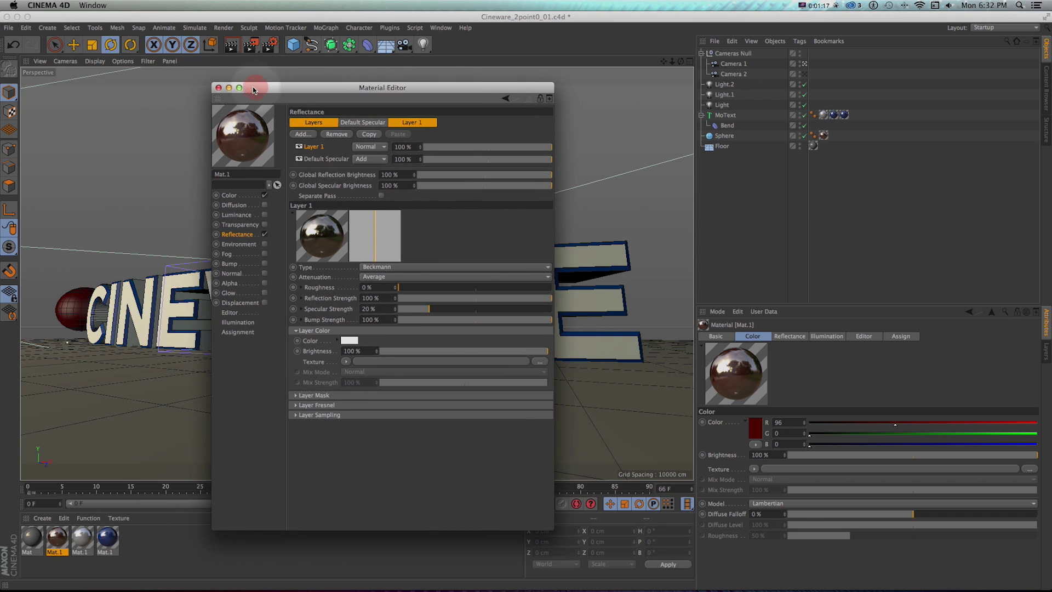
{"action": "left_click", "coordinate": [218, 88]}
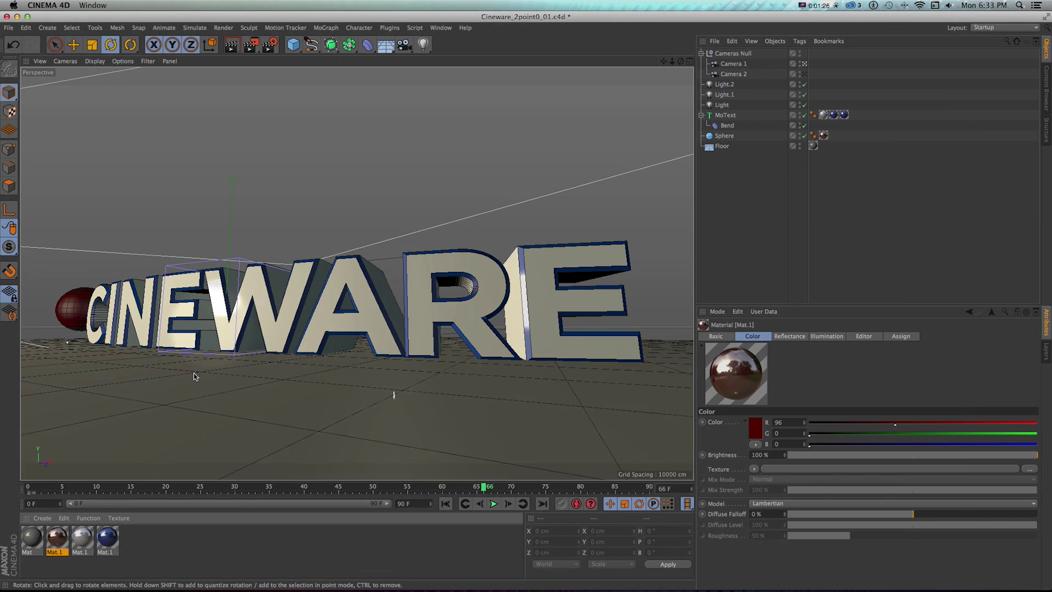
Switch to After Effects and scrub the composition to 0:00:00:10 to inspect the reflections on the title
{"action": "key", "text": "super+Tab"}
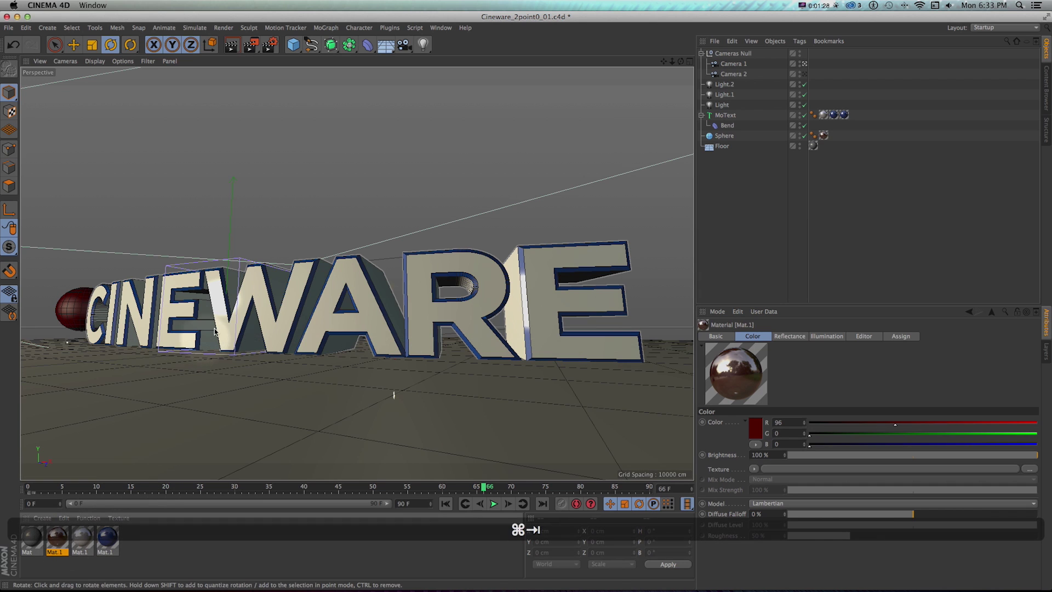
{"action": "key", "text": "super+Tab"}
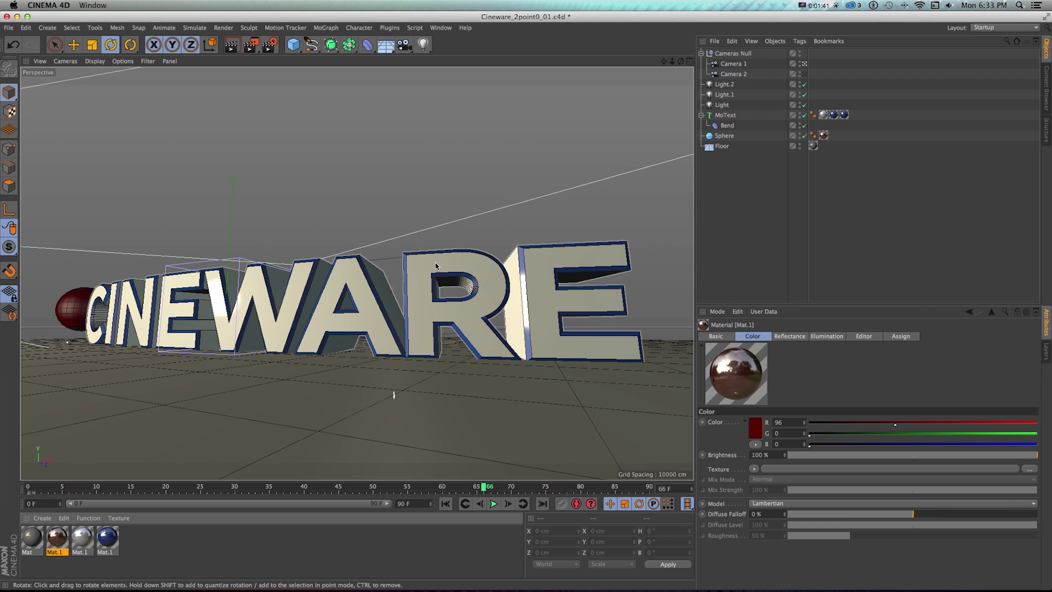
{"action": "key", "text": "super+Tab"}
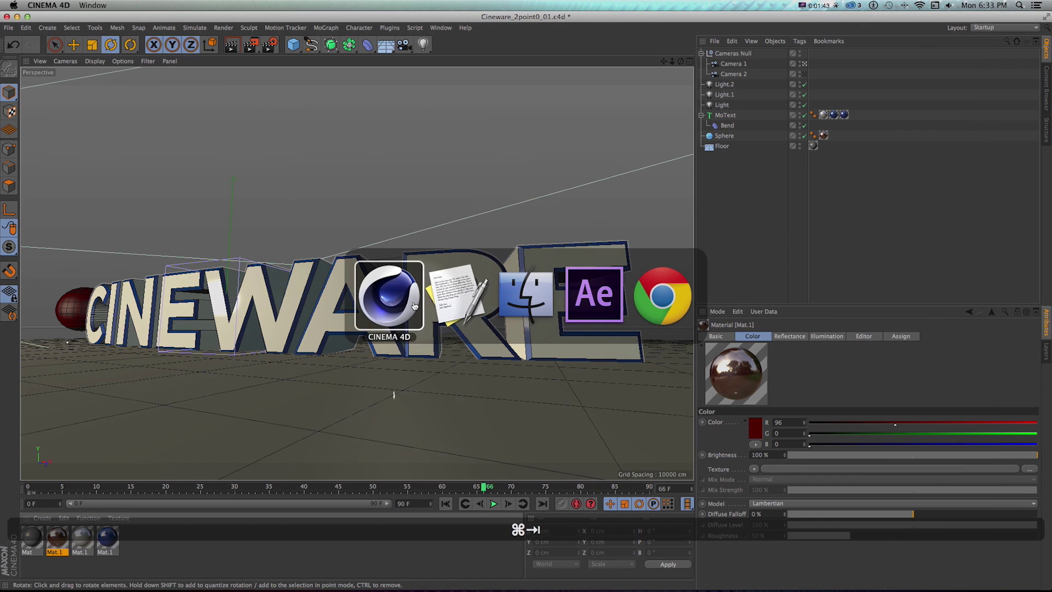
{"action": "key", "text": "Tab"}
{"action": "key", "text": "Tab"}
{"action": "key", "text": "Tab"}
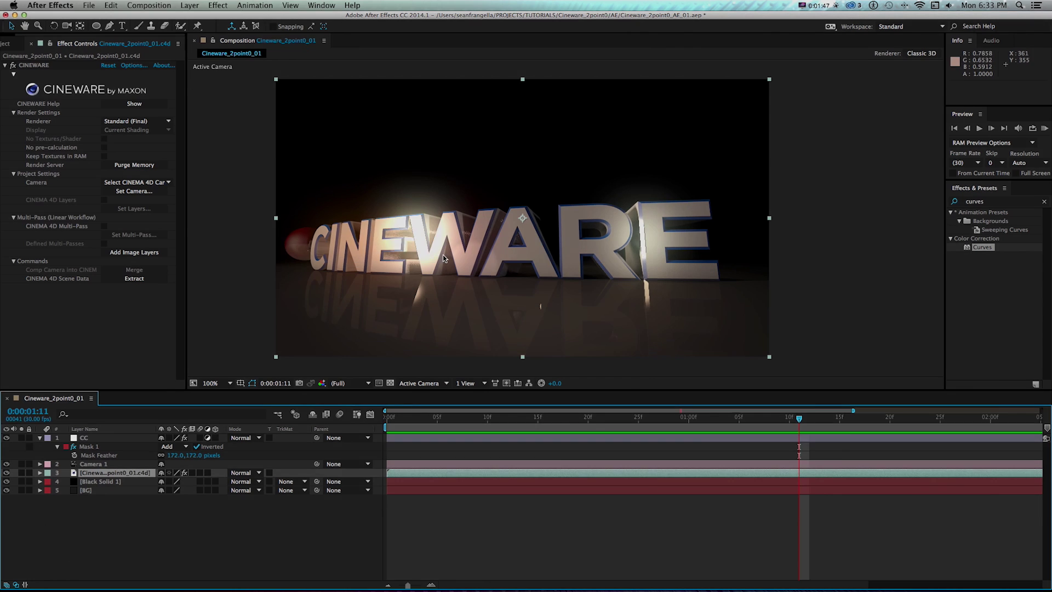
{"action": "left_click_drag", "start_coordinate": [447, 419], "coordinate": [489, 419]}
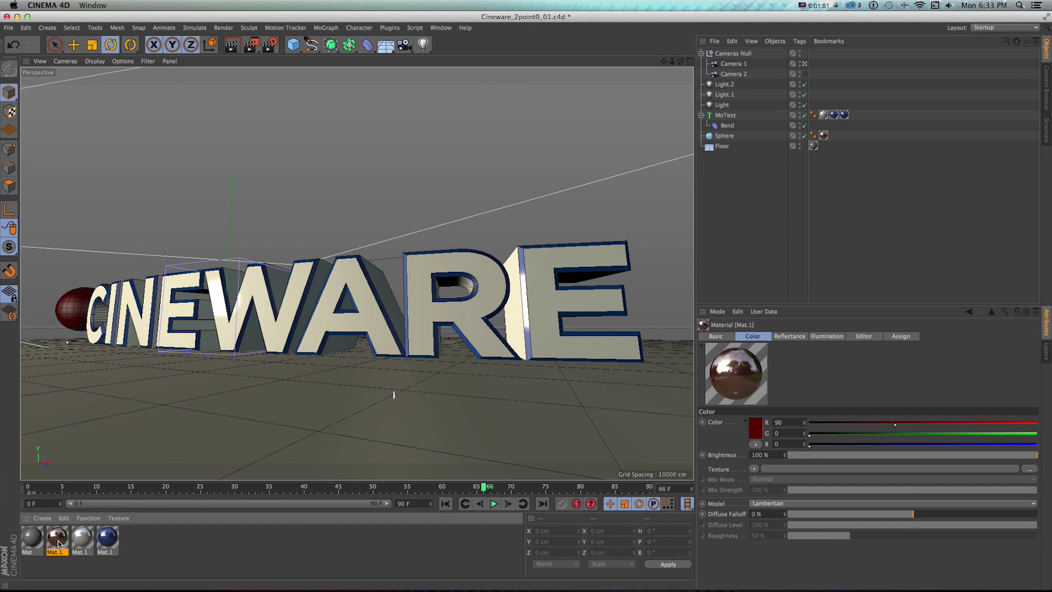
Examine the Layer Fresnel settings in the Reflectance channel of the dark red material in Cinema 4D
{"action": "double_click", "coordinate": [58, 540]}
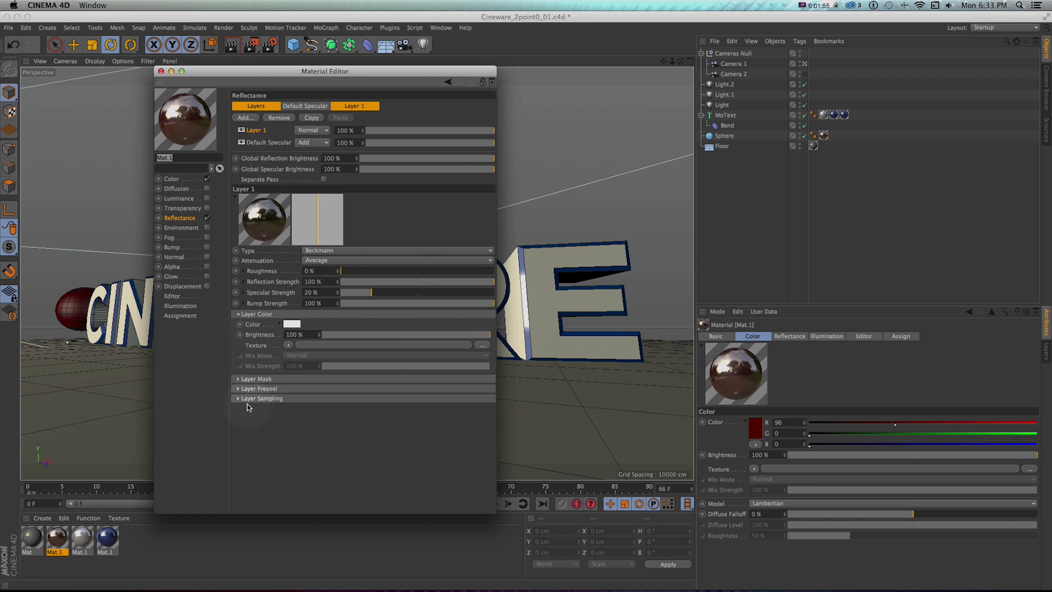
{"action": "left_click", "coordinate": [239, 389]}
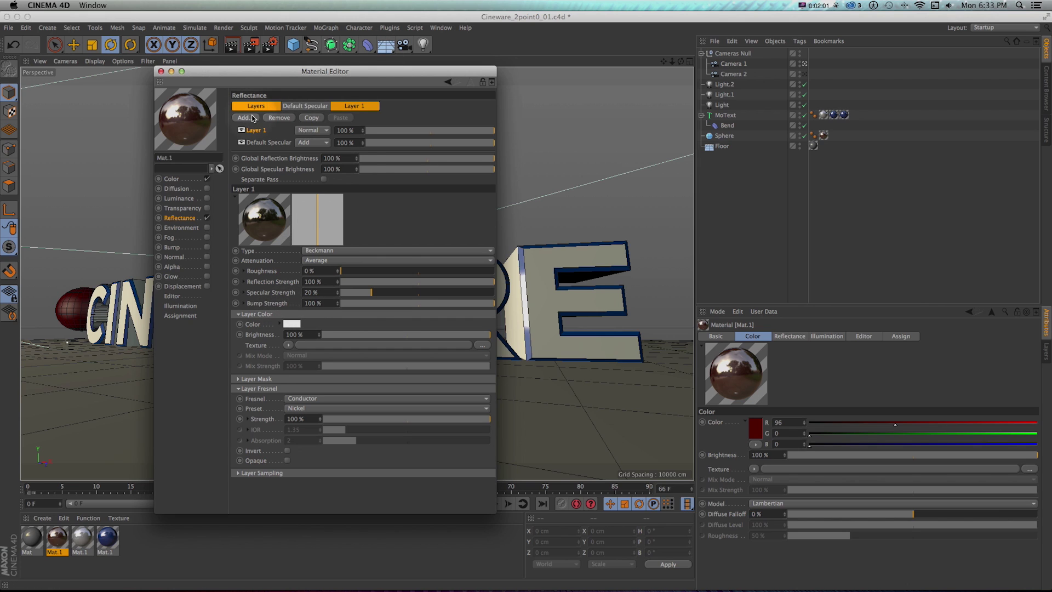
{"action": "left_click_drag", "start_coordinate": [292, 71], "coordinate": [468, 82]}
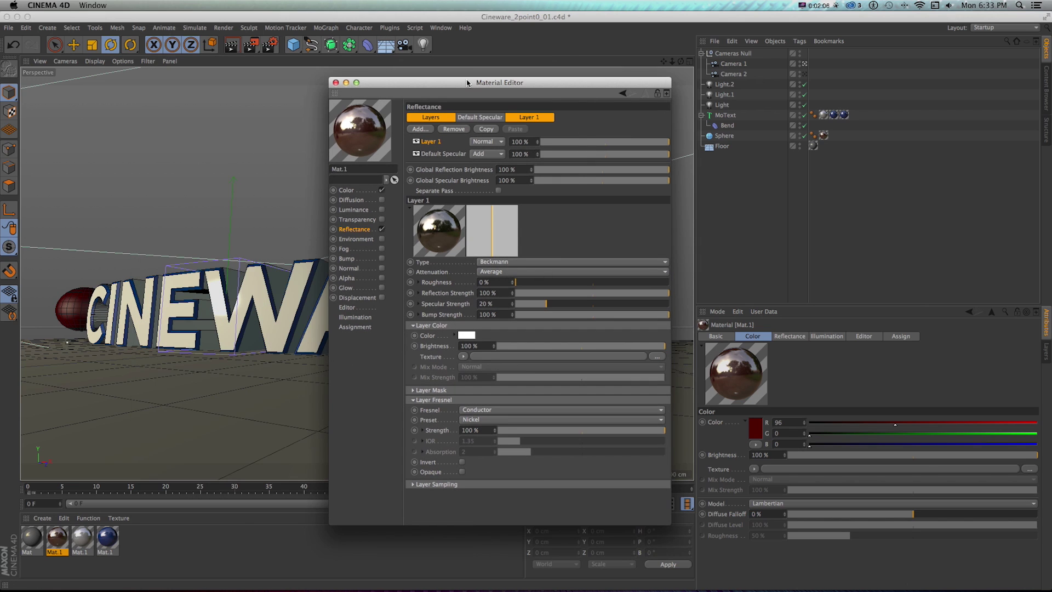
{"action": "key", "text": "super"}
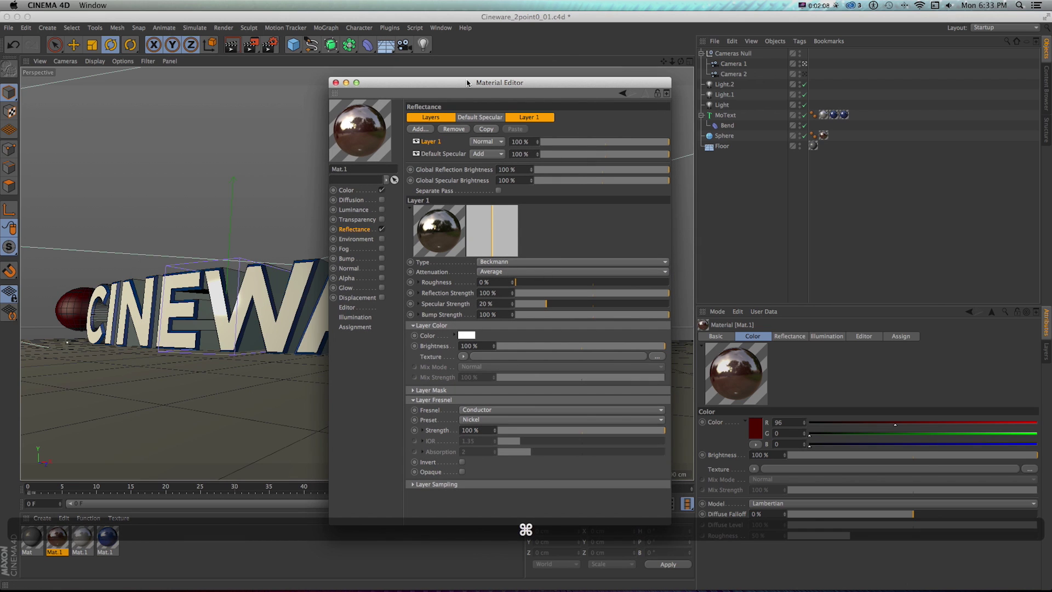
Return to After Effects and preview the moving reflections by scrubbing back and forth, ending at 0:00:01:02
{"action": "key", "text": "super+Tab"}
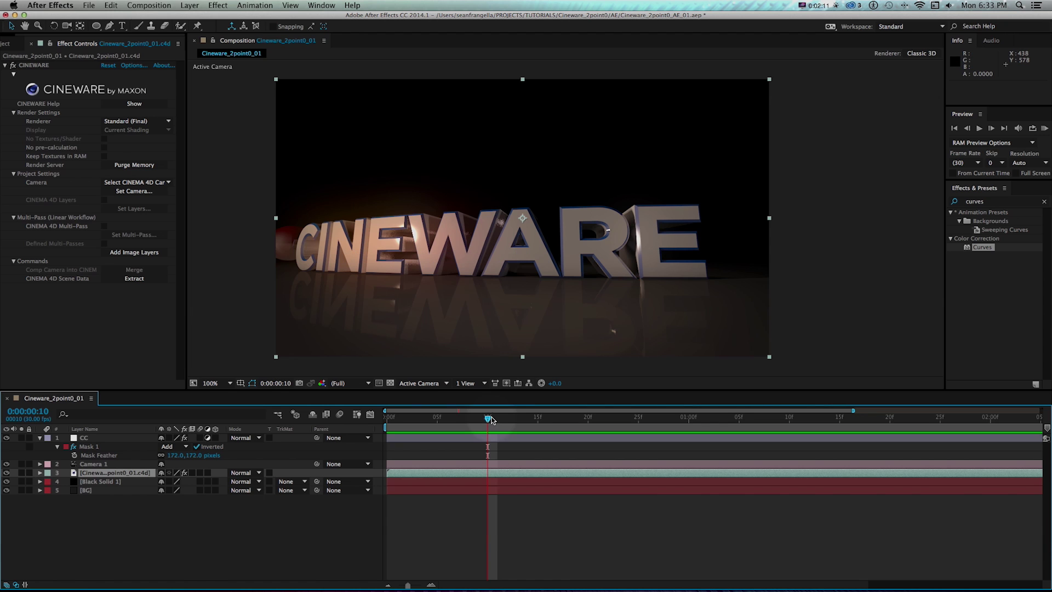
{"action": "left_click_drag", "start_coordinate": [487, 419], "coordinate": [430, 409]}
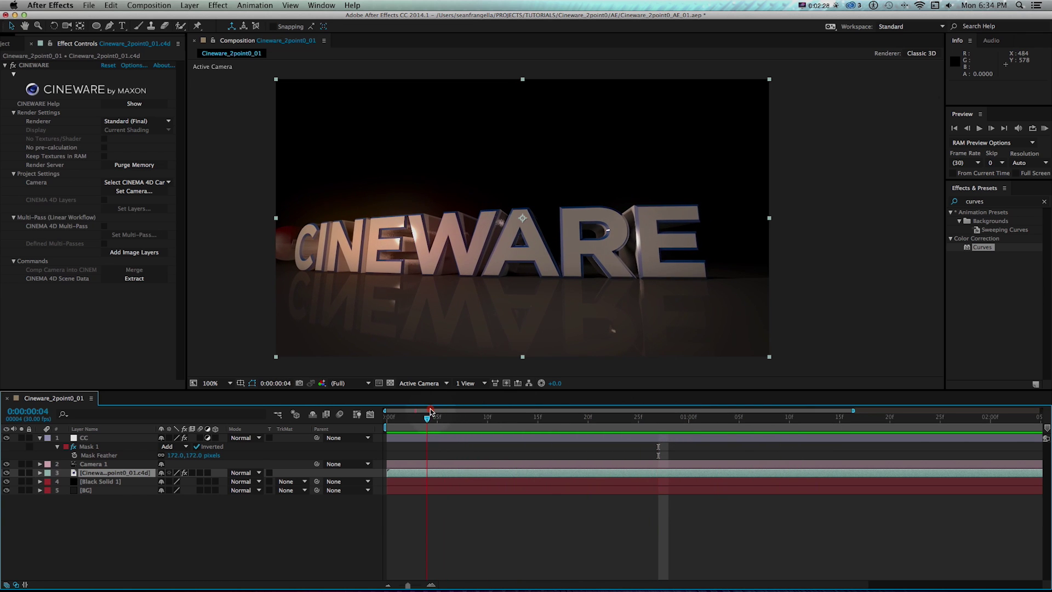
{"action": "key", "text": "super+Tab"}
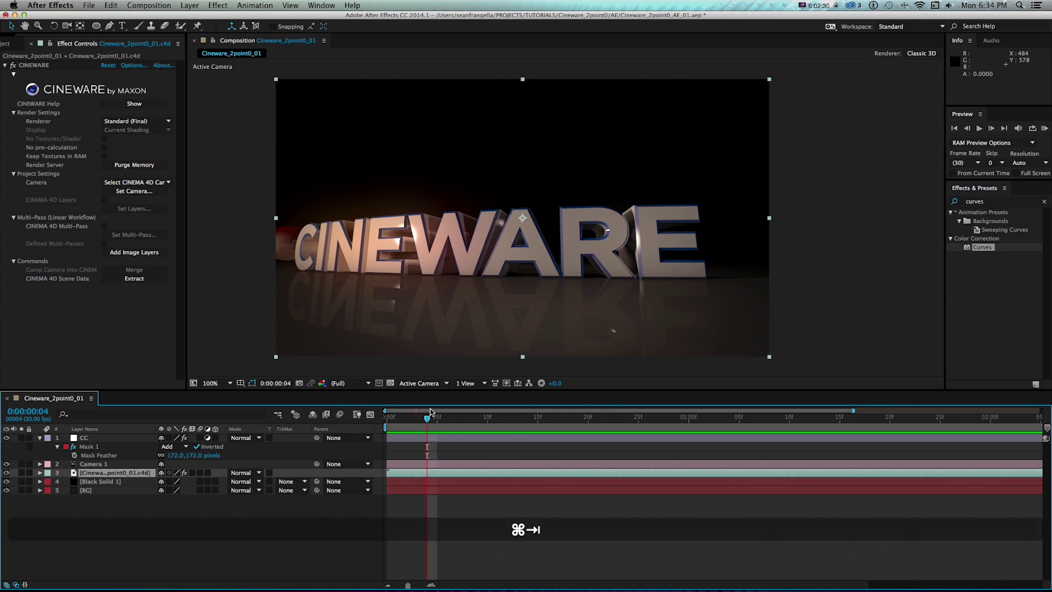
{"action": "key", "text": "super+Tab"}
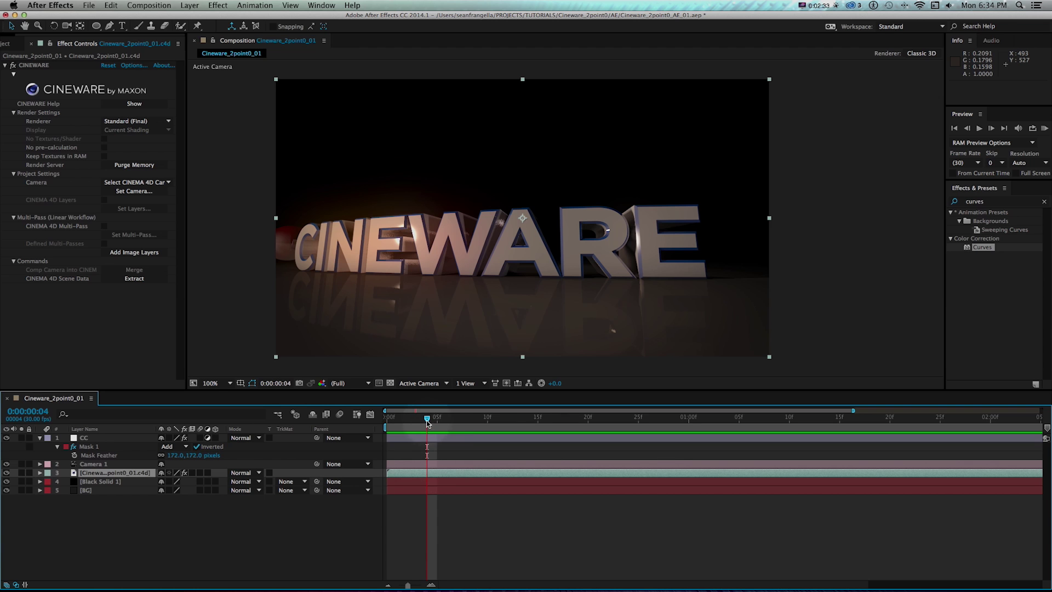
{"action": "left_click_drag", "start_coordinate": [427, 418], "coordinate": [525, 425]}
{"action": "key", "text": "space"}
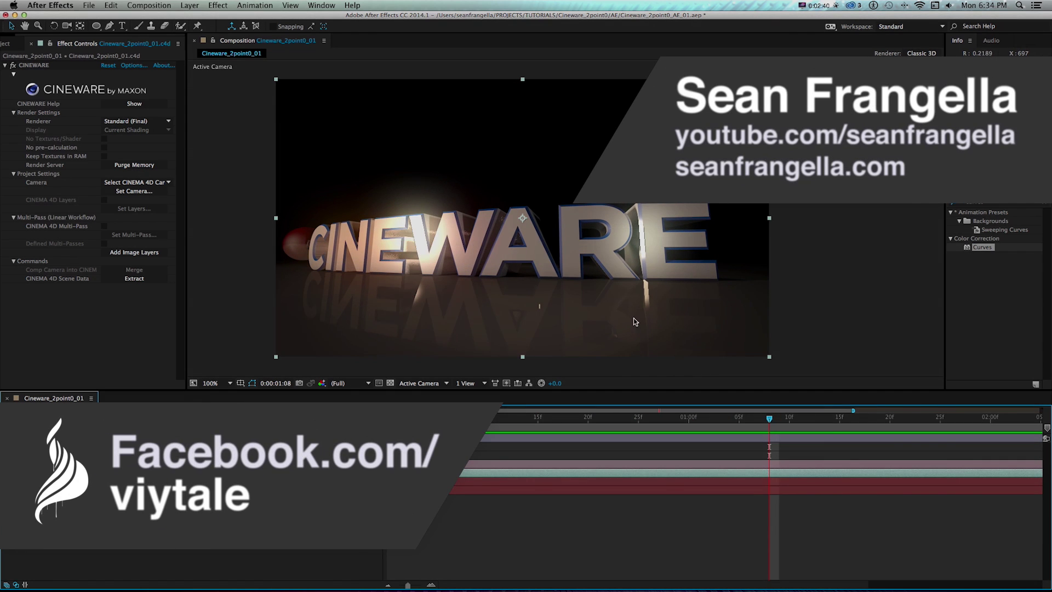
{"action": "left_click_drag", "start_coordinate": [770, 419], "coordinate": [828, 420]}
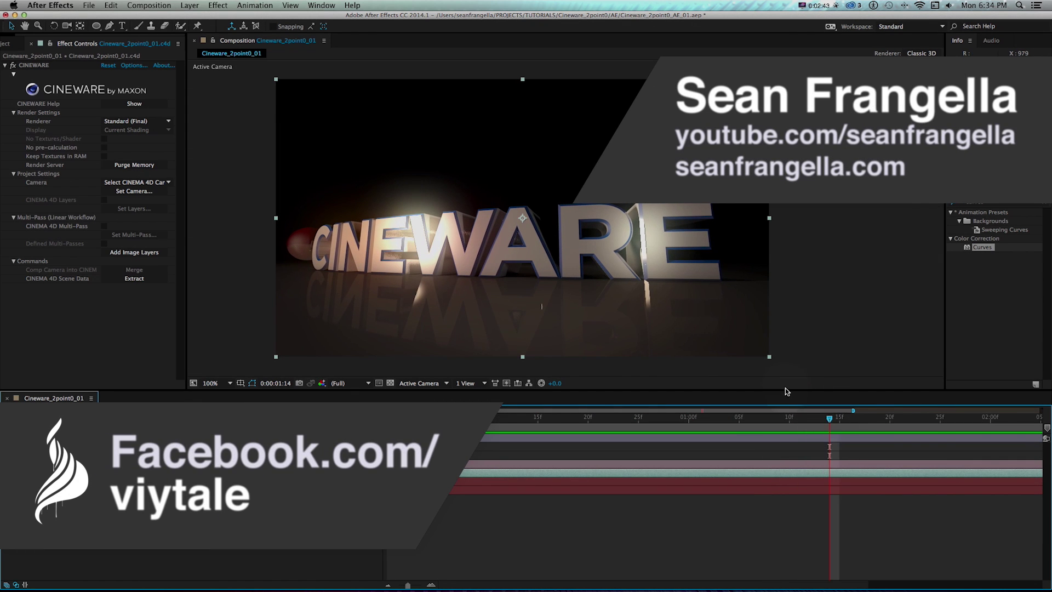
{"action": "left_click_drag", "start_coordinate": [642, 423], "coordinate": [709, 422]}
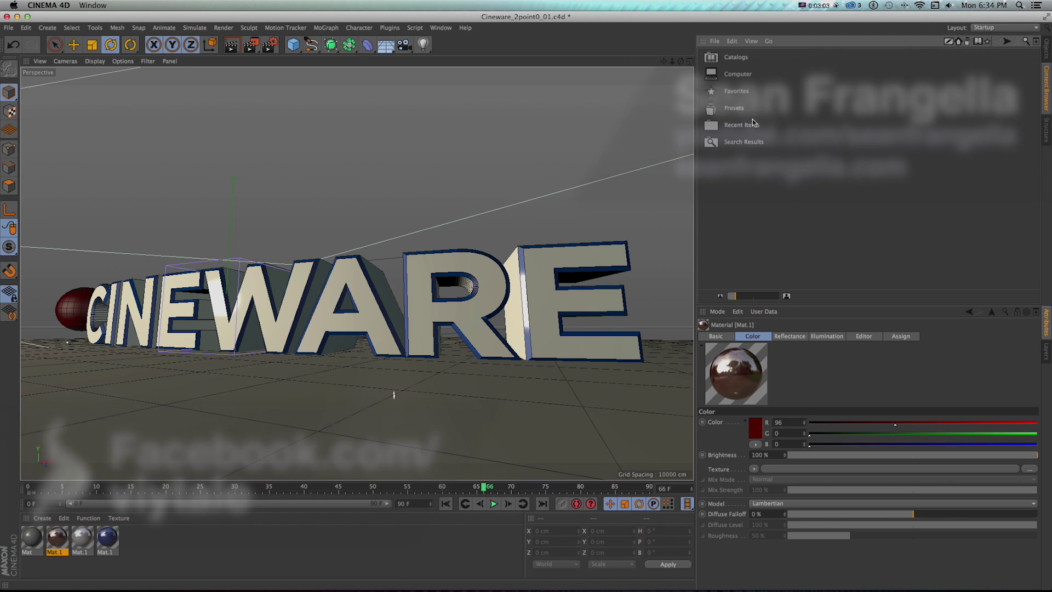
Look through the Presets library in Cinema 4D's Content Browser
{"action": "left_click", "coordinate": [714, 109]}
{"action": "double_click", "coordinate": [711, 110]}
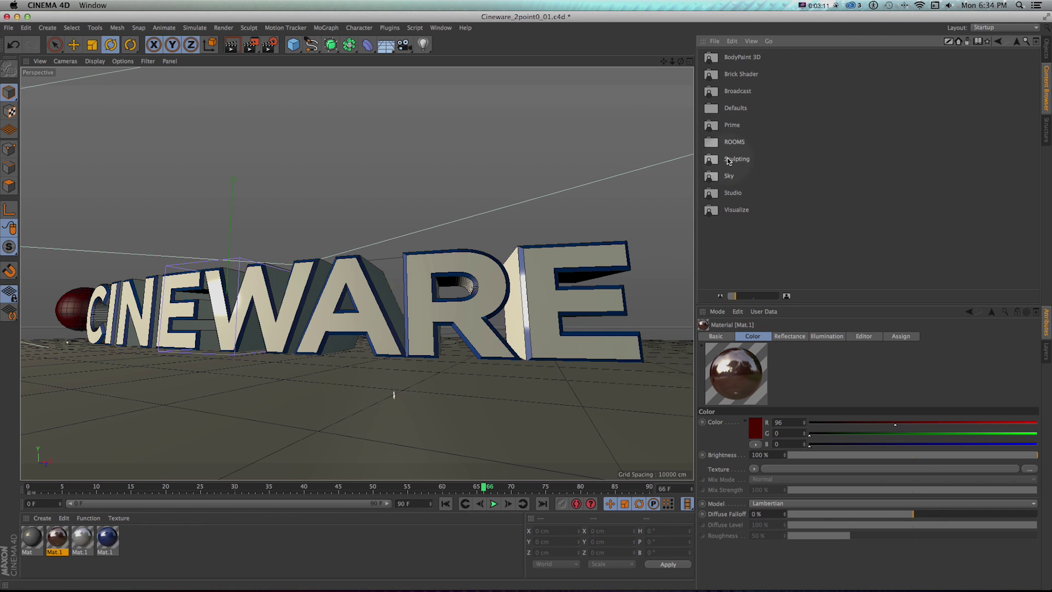
Switch to After Effects and scrub the title composition to 0:00:00:23
{"action": "key", "text": "super+Tab"}
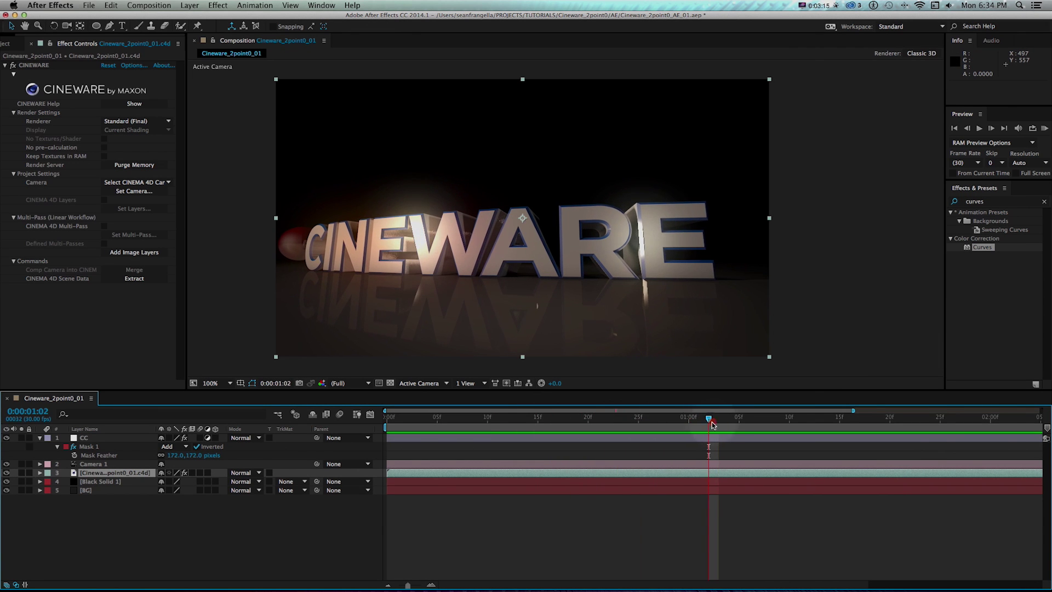
{"action": "left_click_drag", "start_coordinate": [711, 424], "coordinate": [629, 420]}
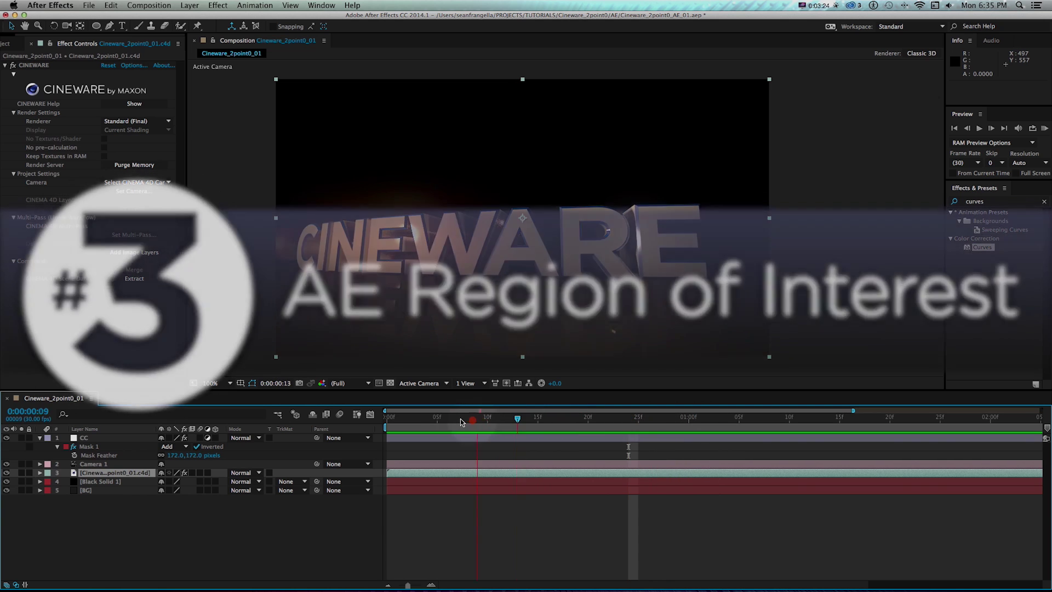
{"action": "left_click_drag", "start_coordinate": [461, 421], "coordinate": [618, 419]}
Switch to Cinema 4D and start an Interactive Render Region over the first letters of the title
{"action": "key", "text": "super+Tab"}
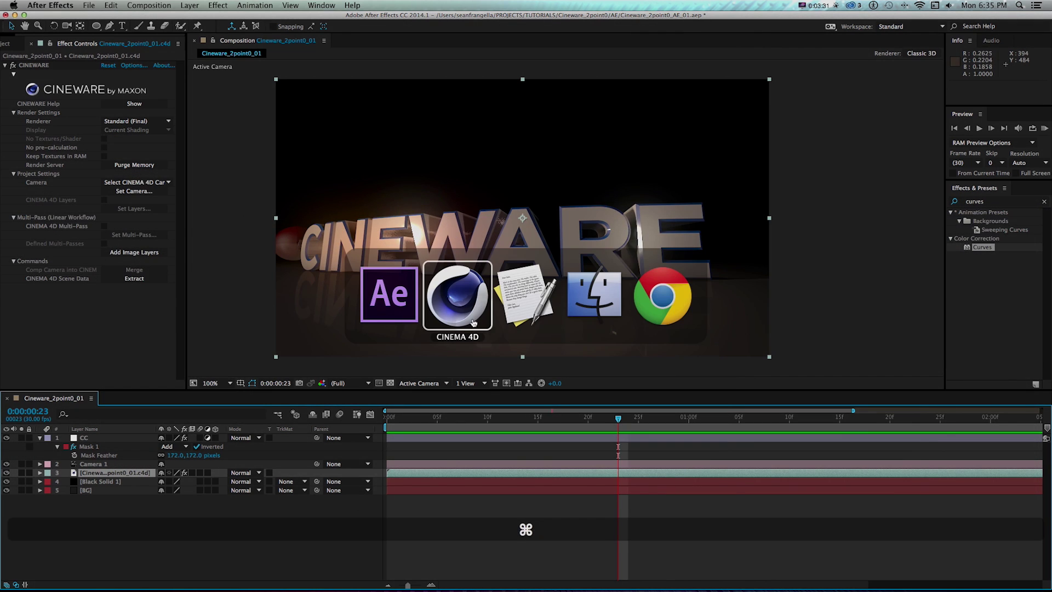
{"action": "key", "text": "alt+r"}
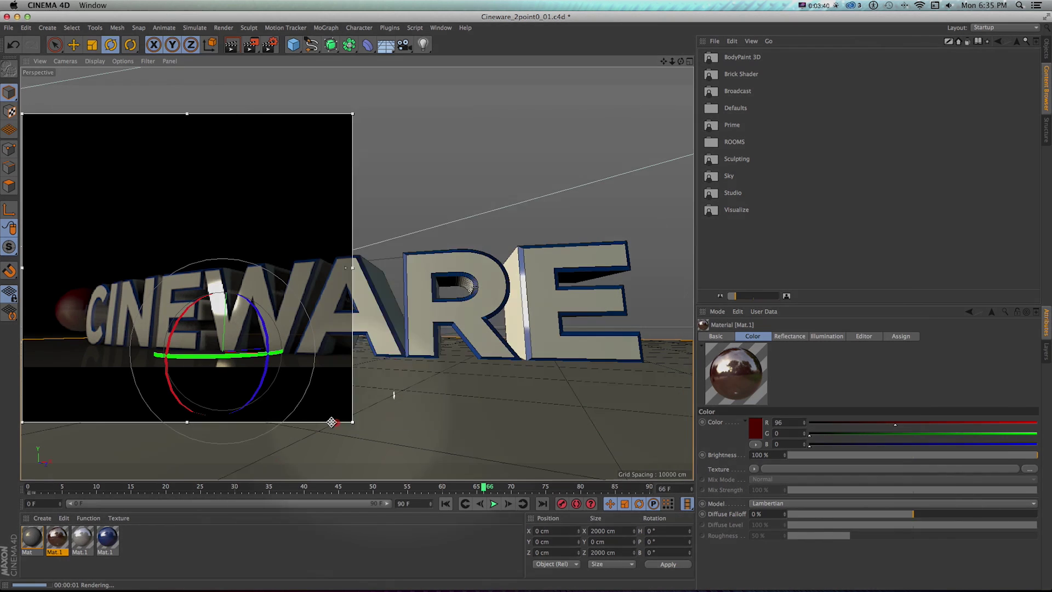
Create a new composition in After Effects and draw a Region of Interest over its TEXT layer
{"action": "key", "text": "super+Tab"}
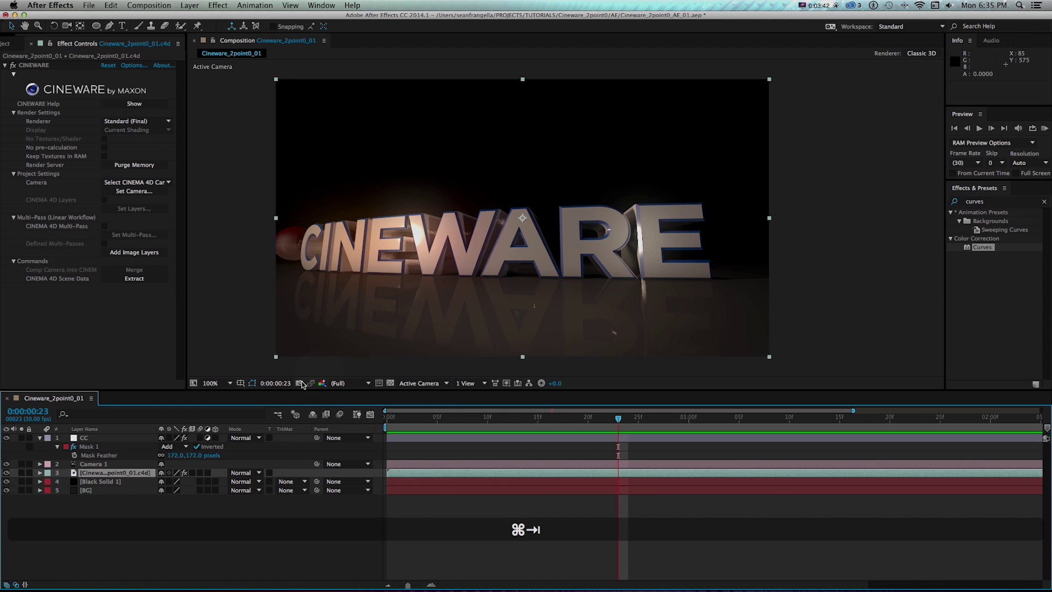
{"action": "key", "text": "super+n"}
{"action": "key", "text": "Return"}
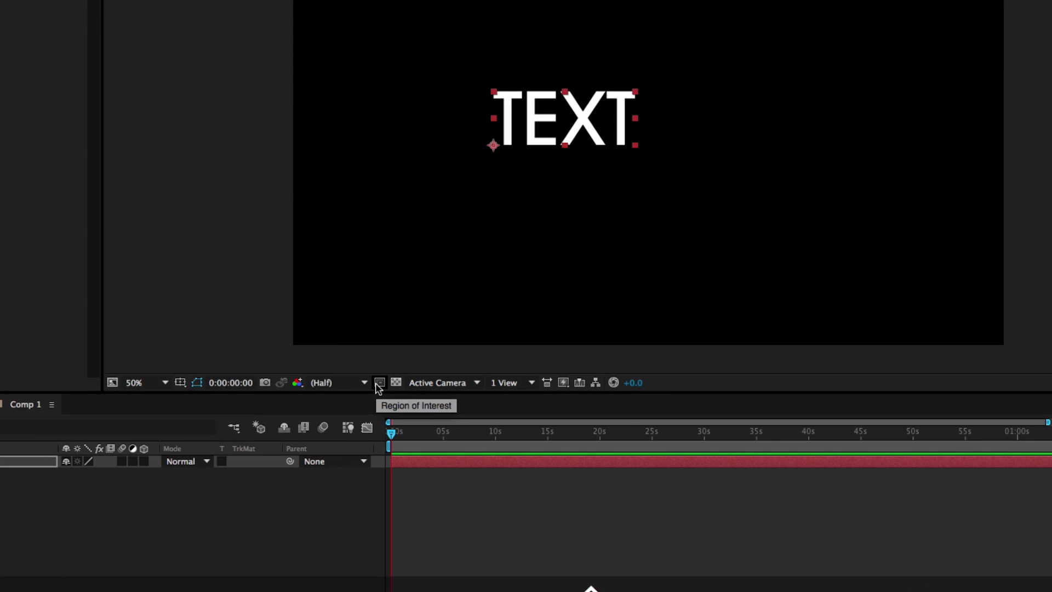
{"action": "left_click", "coordinate": [378, 387]}
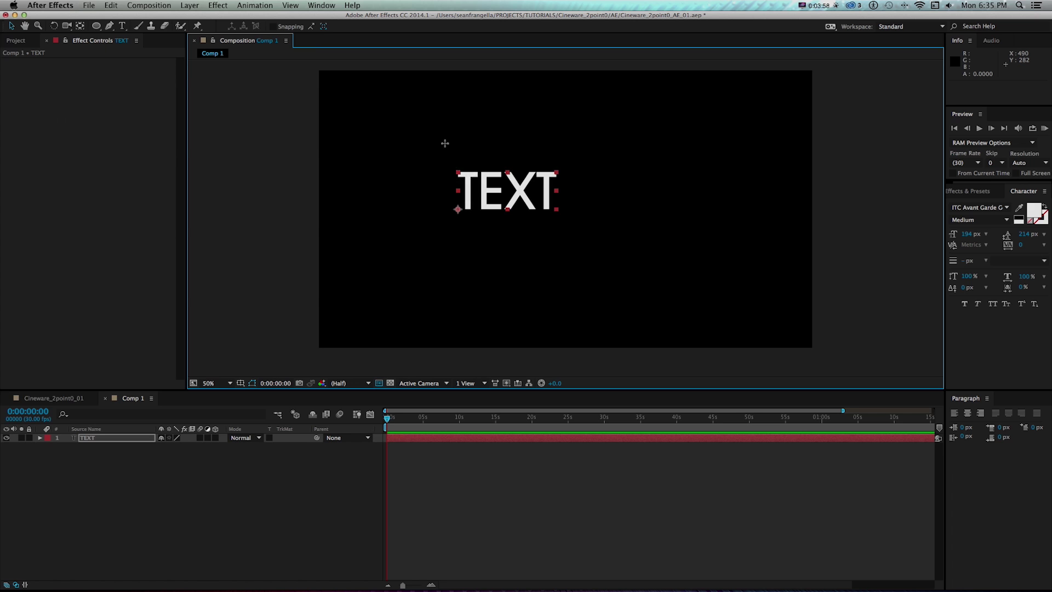
{"action": "left_click_drag", "start_coordinate": [444, 141], "coordinate": [509, 273]}
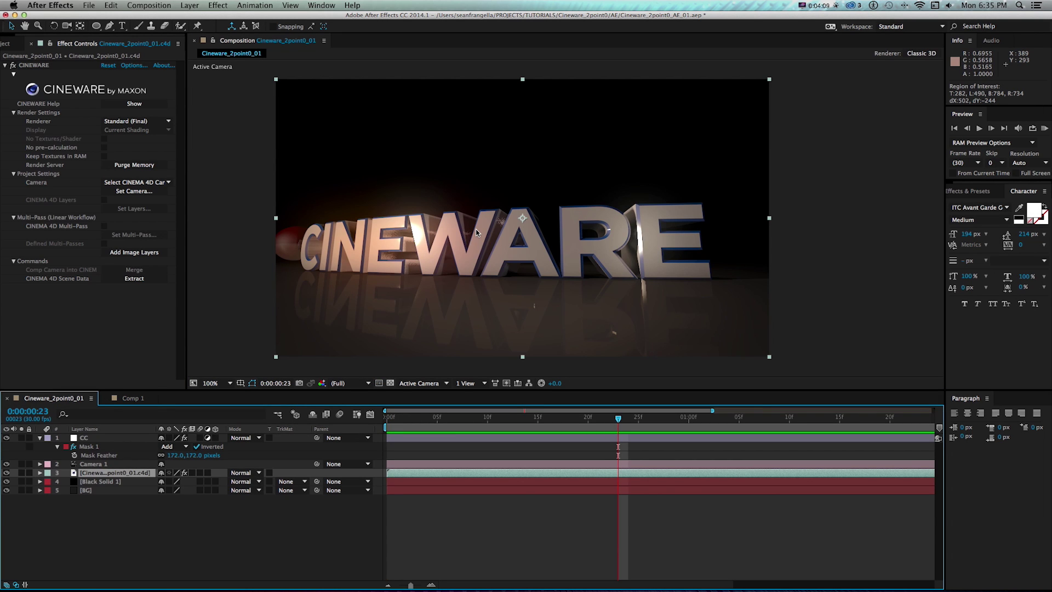
Enable the Region of Interest in the Cineware_2point0_01 composition, and move and shrink it around the letters CINE
{"action": "left_click", "coordinate": [378, 383]}
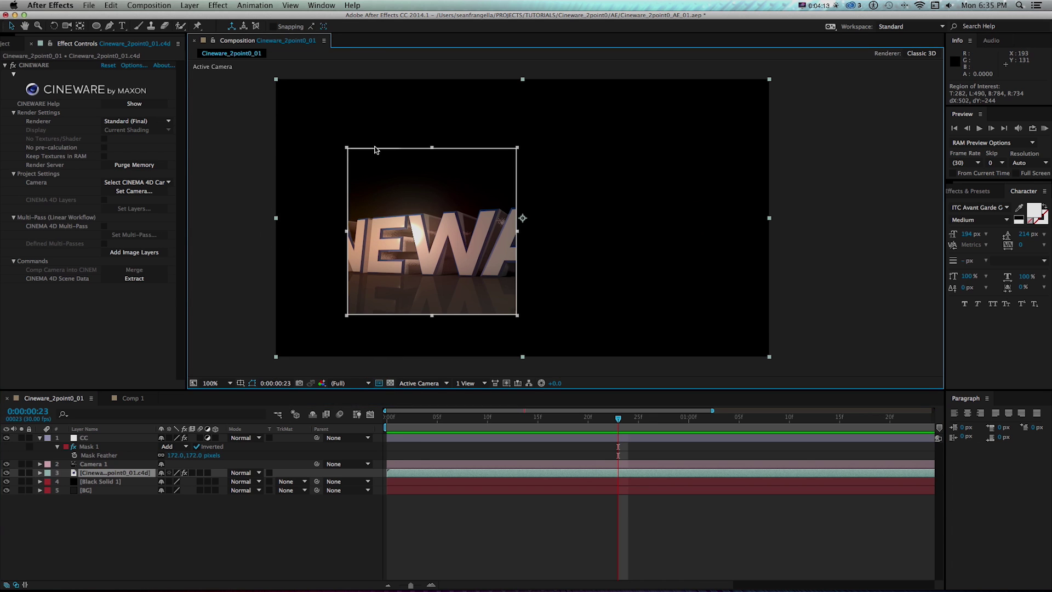
{"action": "left_click_drag", "start_coordinate": [376, 149], "coordinate": [329, 149]}
{"action": "key", "text": "super+Tab"}
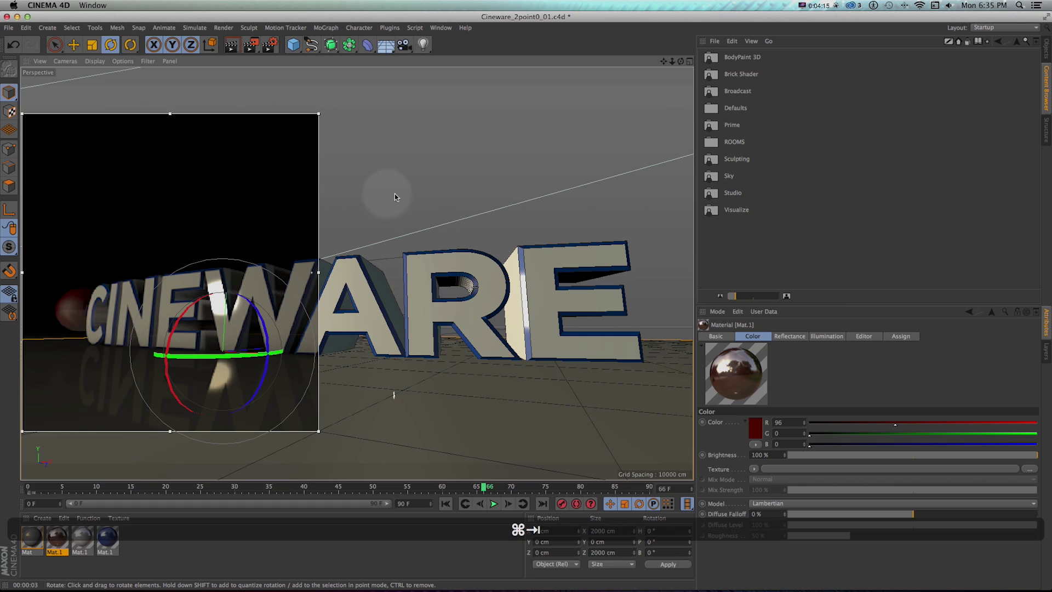
{"action": "key", "text": "super+Tab"}
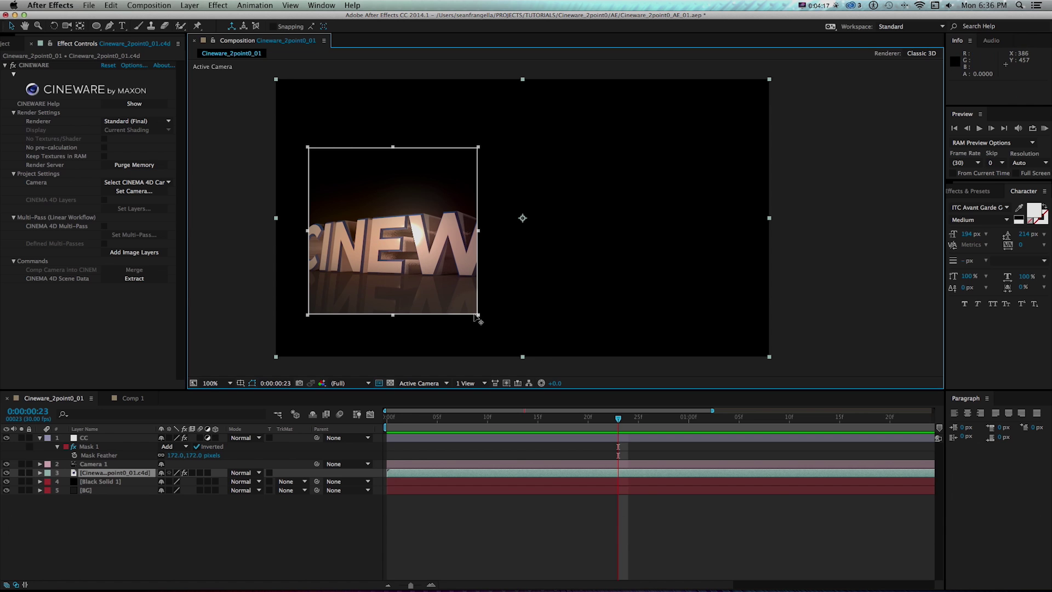
{"action": "left_click_drag", "start_coordinate": [465, 317], "coordinate": [416, 314]}
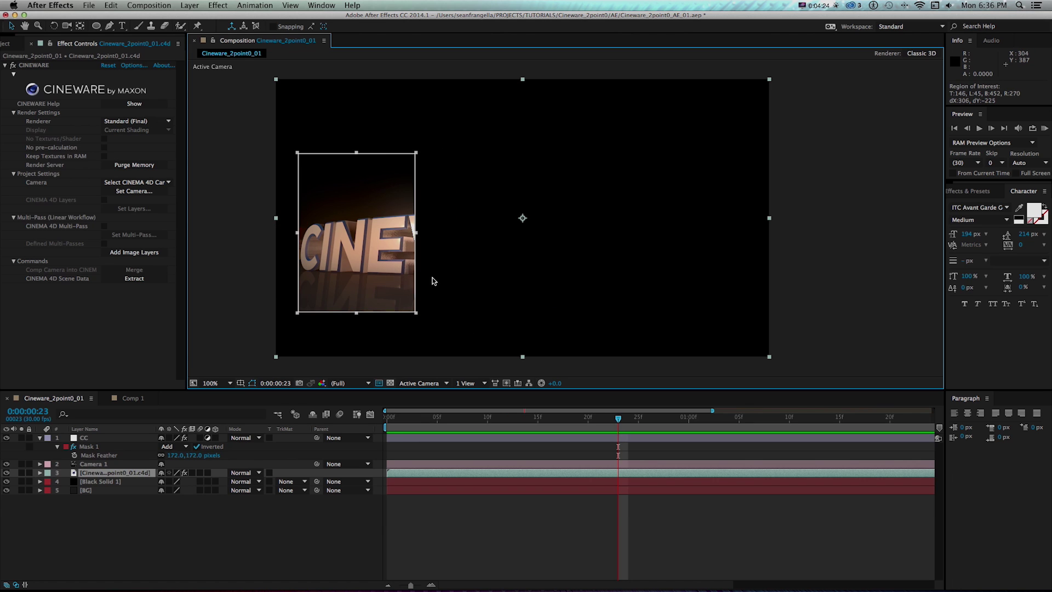
RAM-preview the Region of Interest around CINE, and compare frame 0:00:00:12 with the CC layer hidden and shown
{"action": "key", "text": "KP_0"}
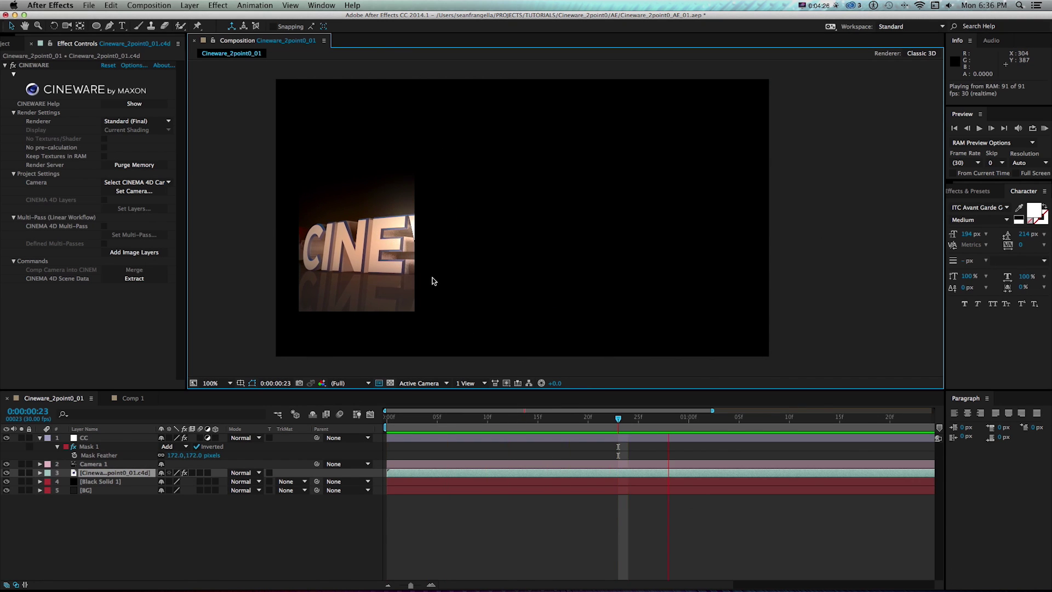
{"action": "key", "text": "space"}
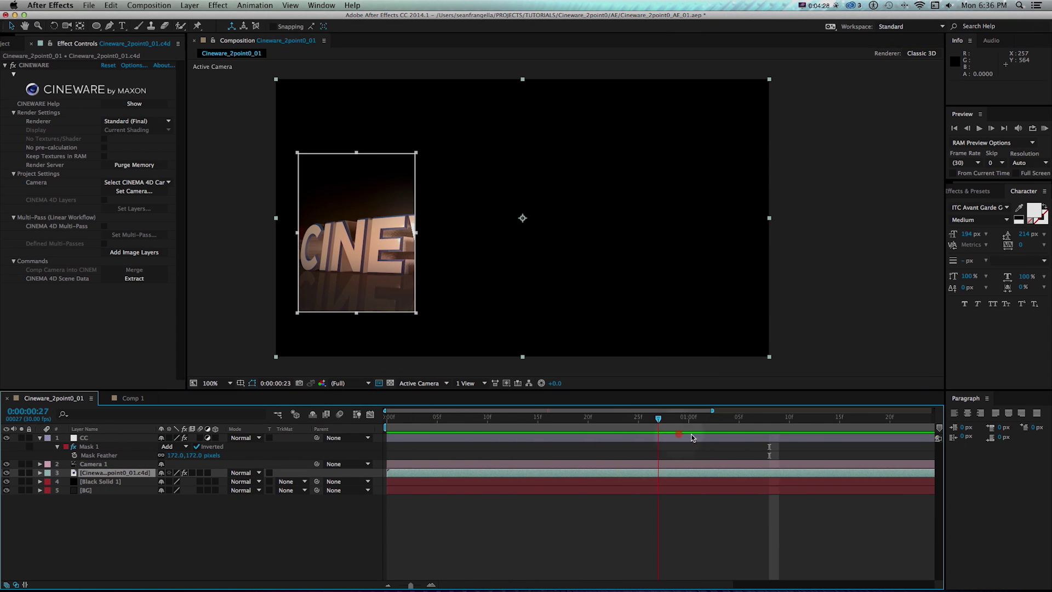
{"action": "left_click_drag", "start_coordinate": [692, 434], "coordinate": [507, 425]}
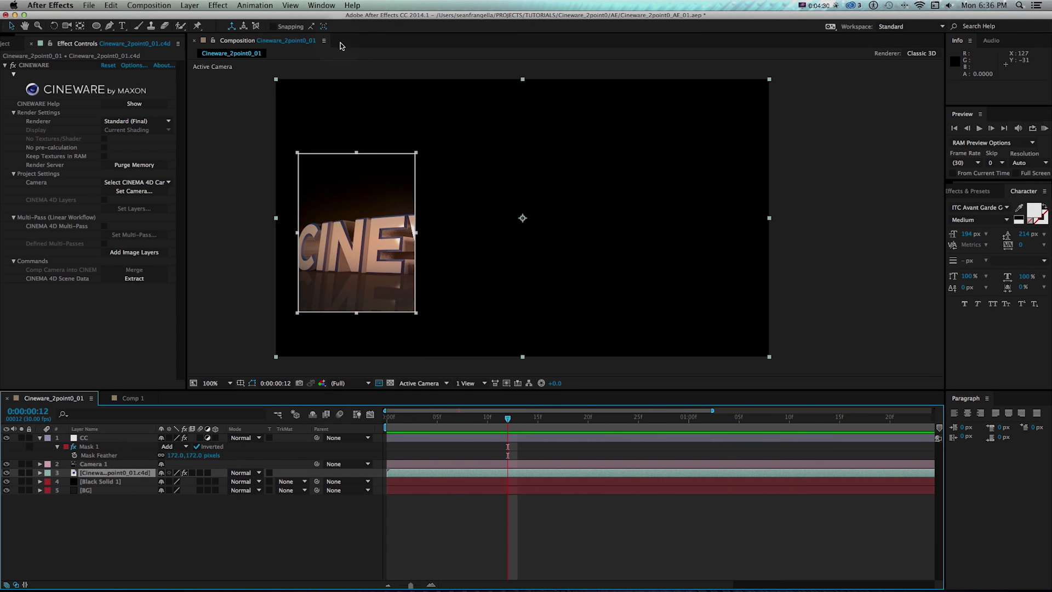
{"action": "left_click", "coordinate": [6, 438]}
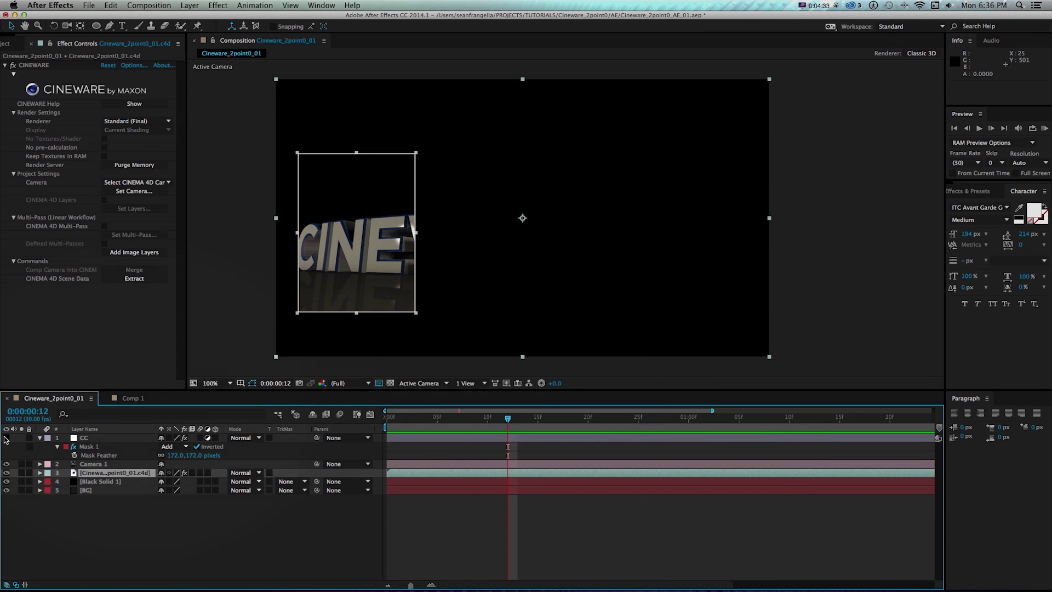
{"action": "left_click", "coordinate": [6, 437]}
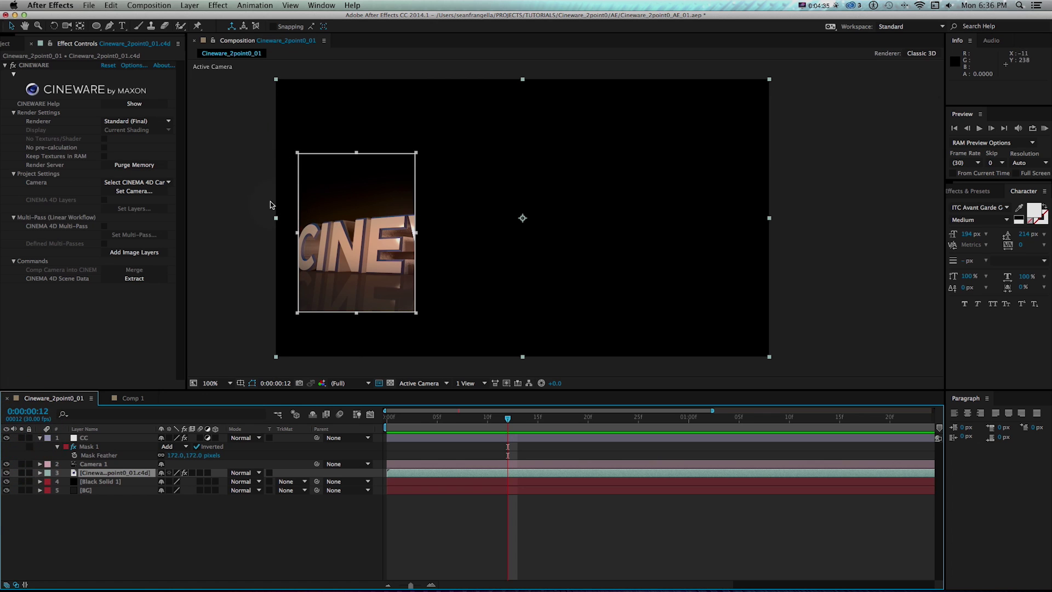
Shrink the Region of Interest from above, closer to the letters CINE, and RAM-preview the smaller region
{"action": "left_click_drag", "start_coordinate": [298, 153], "coordinate": [295, 190]}
{"action": "key", "text": "KP_0"}
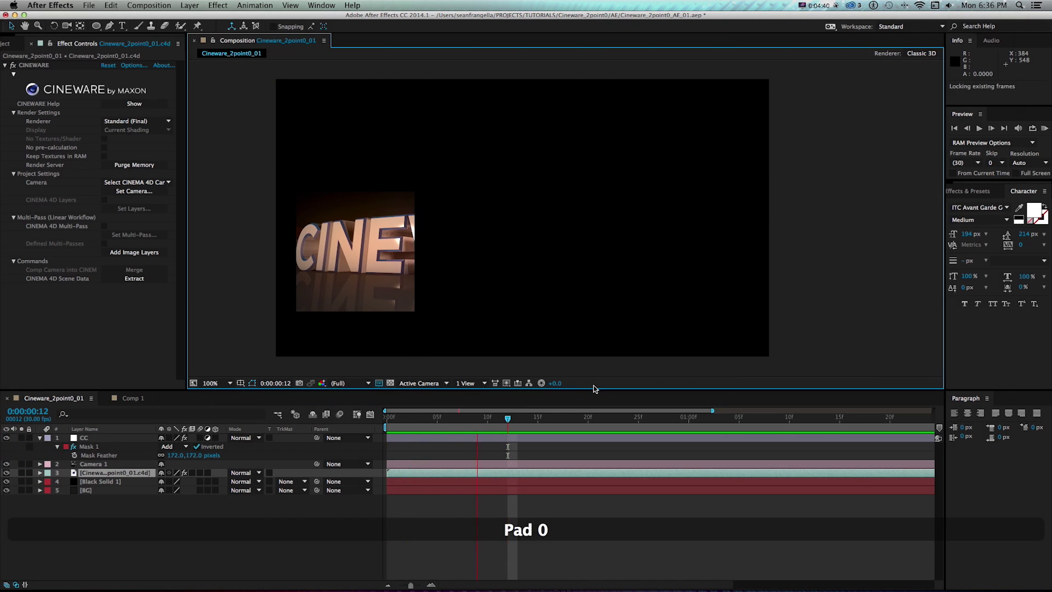
{"action": "key", "text": "space"}
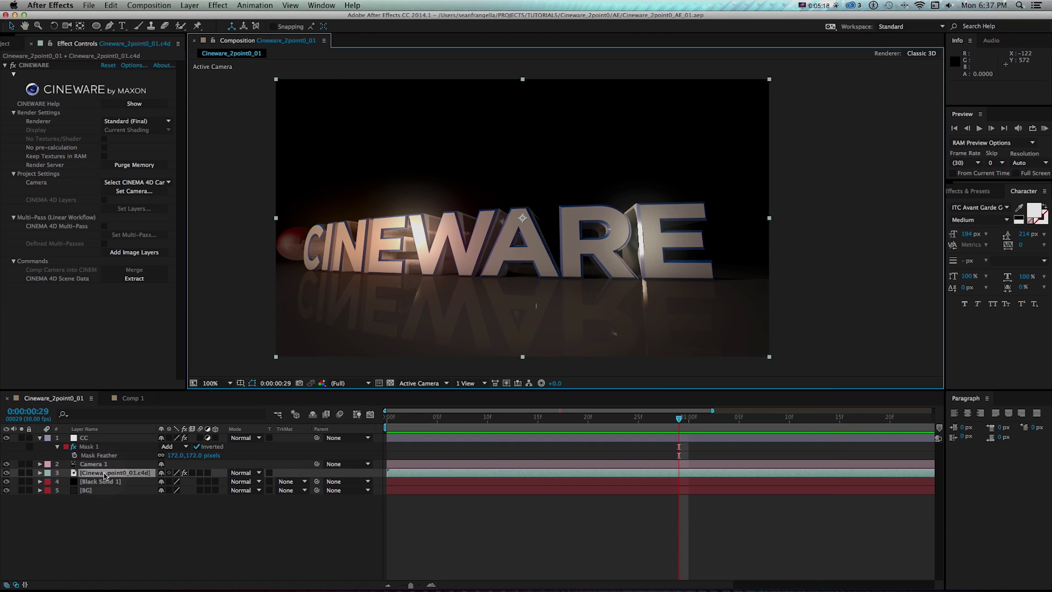
Duplicate the Cineware_2point0_01.c4d layer and trim the duplicate's in point to 0:00:00:29
{"action": "key", "text": "super+d"}
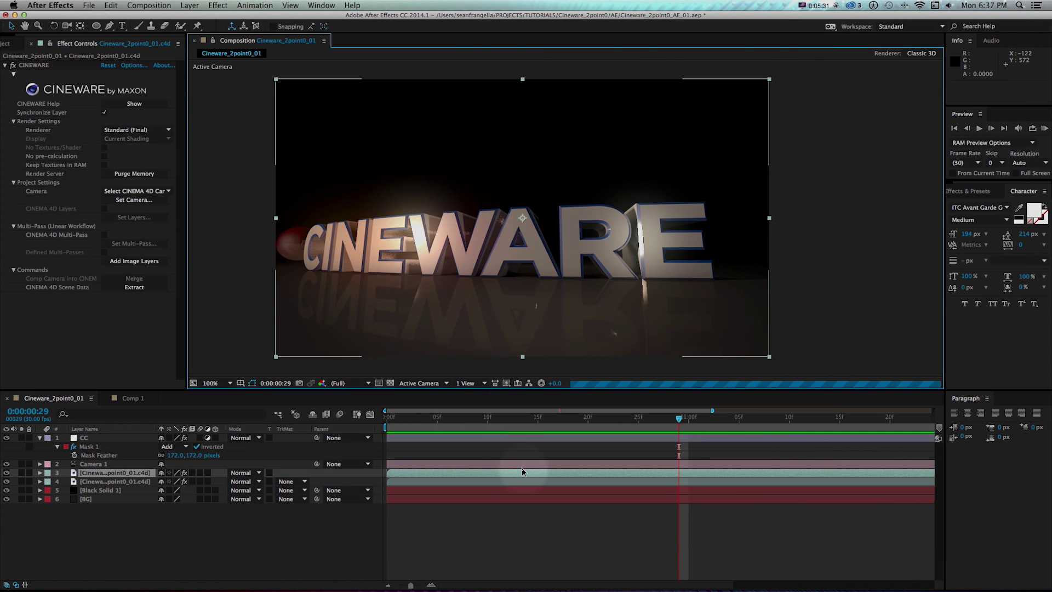
{"action": "key", "text": "alt"}
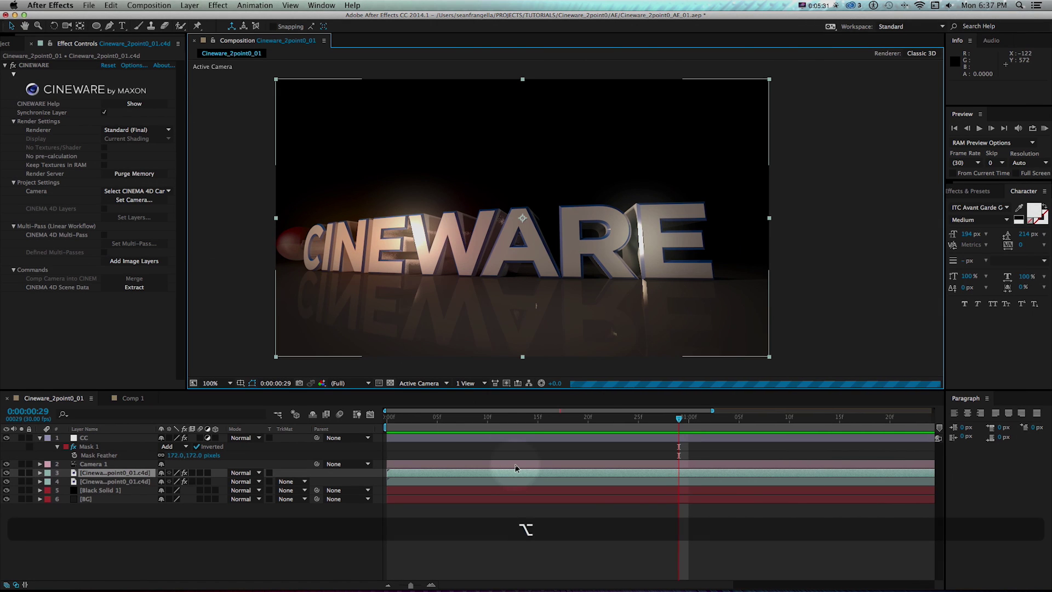
{"action": "key", "text": "alt+bracketleft"}
Go to 0:00:00:28 and set the original Cineware_2point0_01.c4d layer's renderer to Software
{"action": "left_click", "coordinate": [670, 417]}
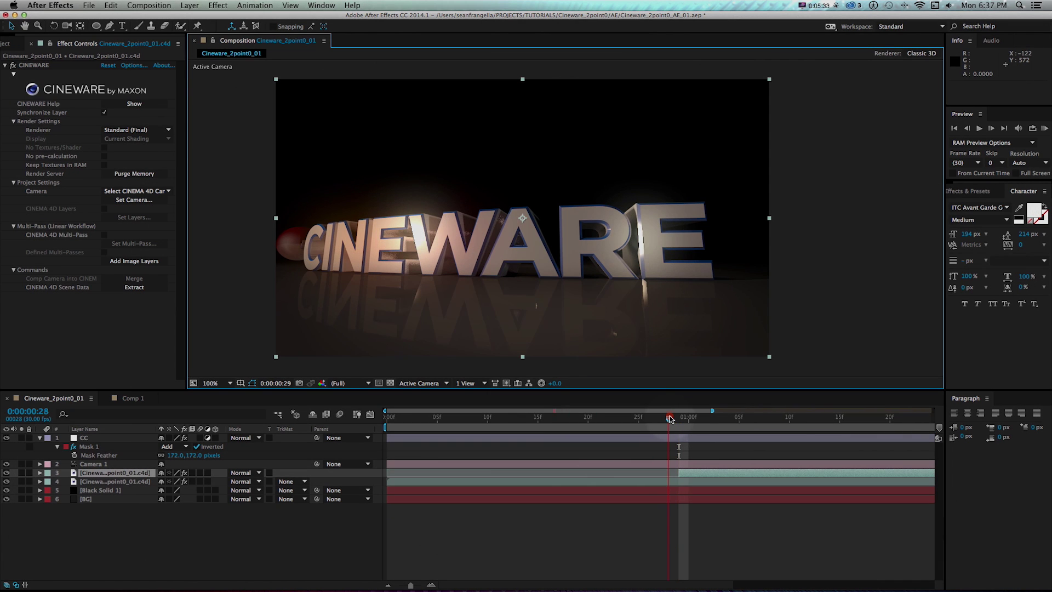
{"action": "left_click", "coordinate": [643, 480]}
{"action": "key", "text": "v"}
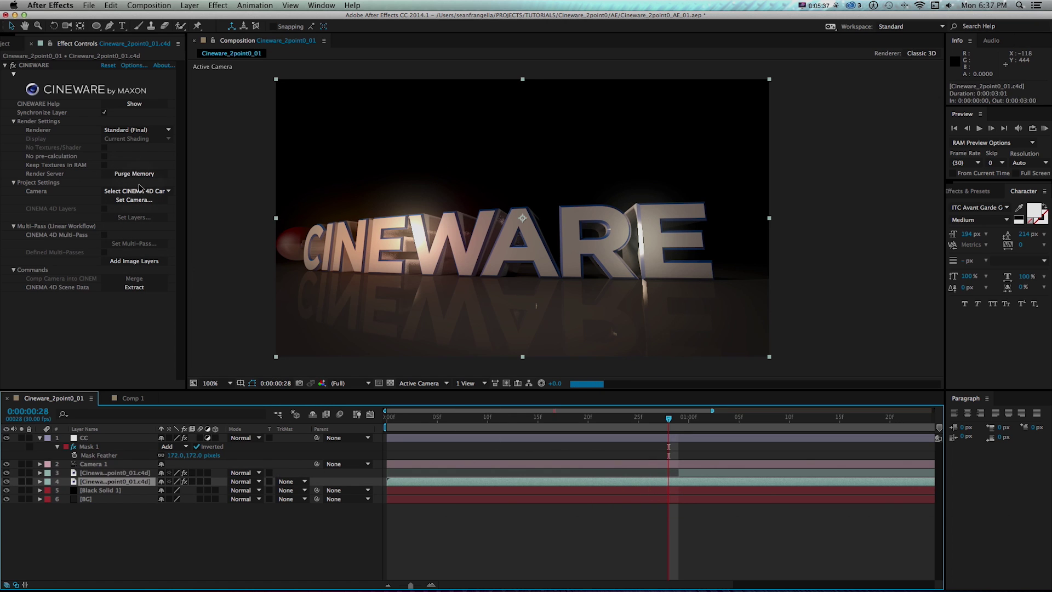
{"action": "left_click", "coordinate": [122, 130]}
{"action": "left_click", "coordinate": [123, 155]}
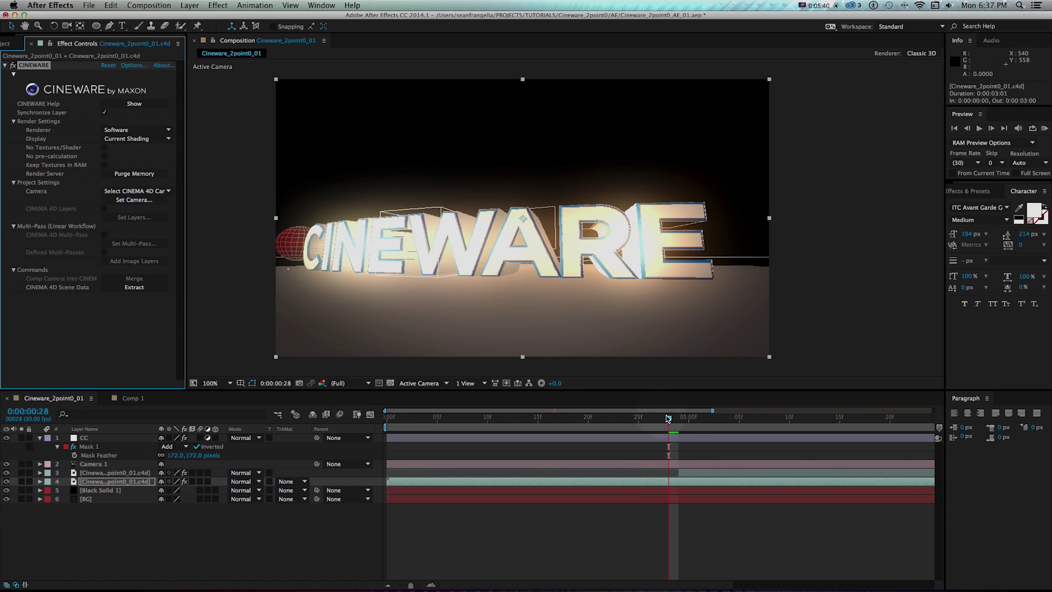
Hide the CC layer and delete the trimmed duplicate of the Cineware_2point0_01.c4d layer
{"action": "left_click", "coordinate": [7, 438]}
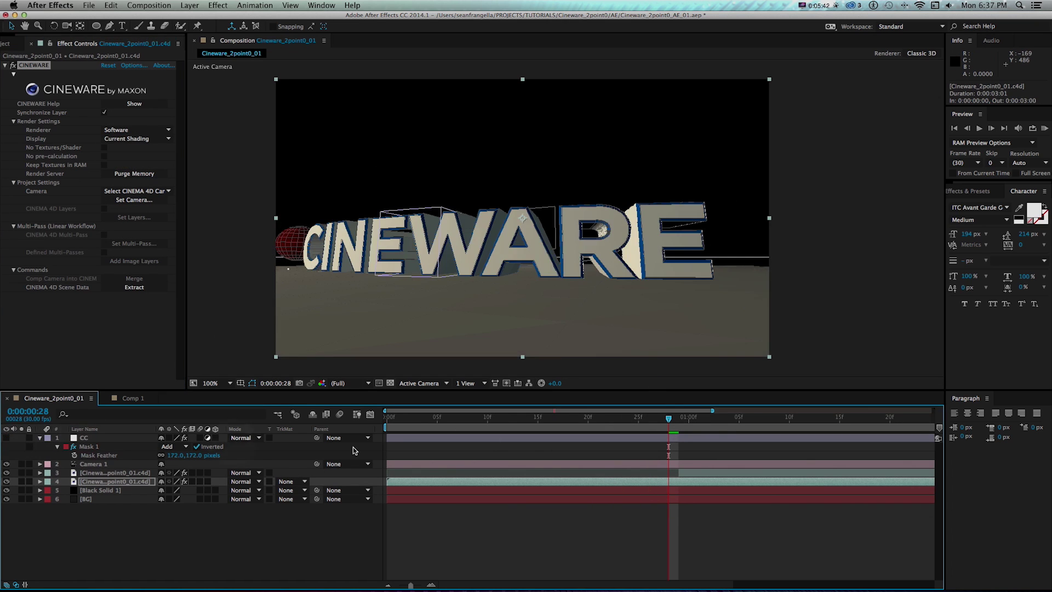
{"action": "left_click", "coordinate": [689, 473]}
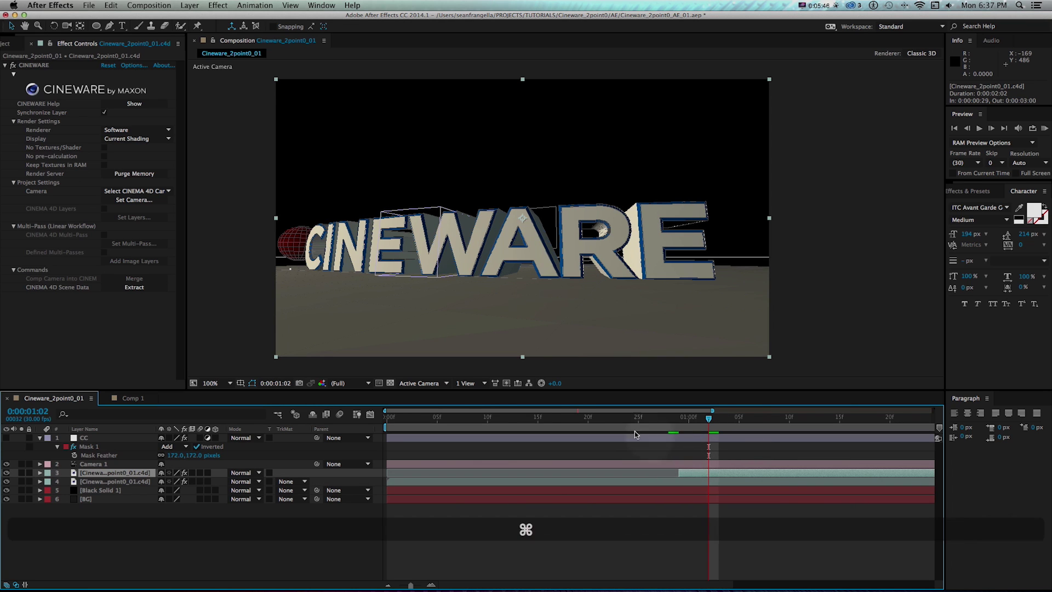
{"action": "key", "text": "super+x"}
{"action": "key", "text": "v"}
Set the remaining Cineware_2point0_01.c4d layer's renderer to Standard (Final) and show the CC layer
{"action": "left_click", "coordinate": [540, 476]}
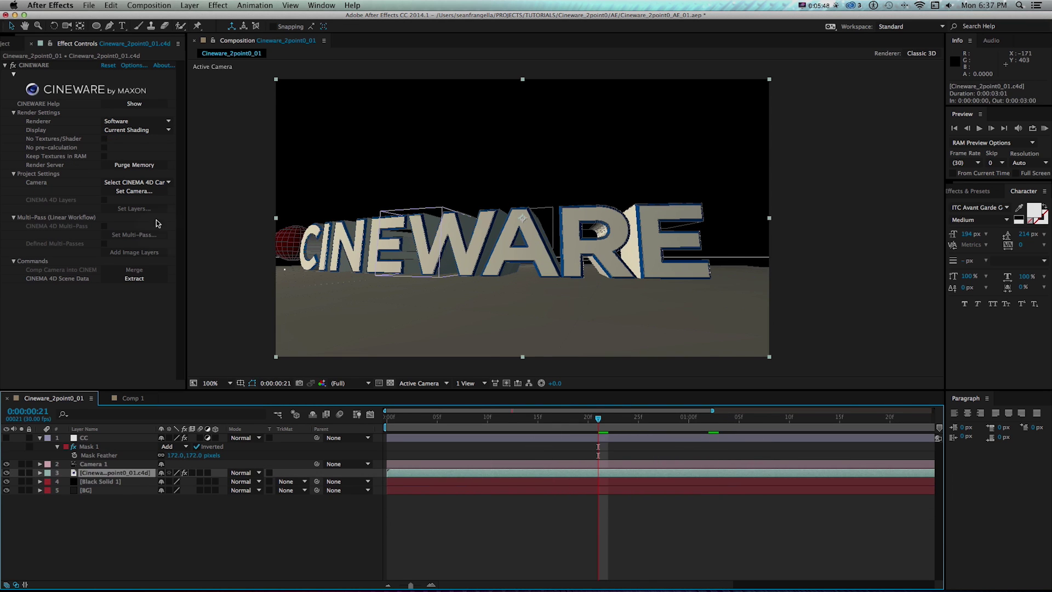
{"action": "left_click", "coordinate": [137, 122]}
{"action": "left_click", "coordinate": [132, 125]}
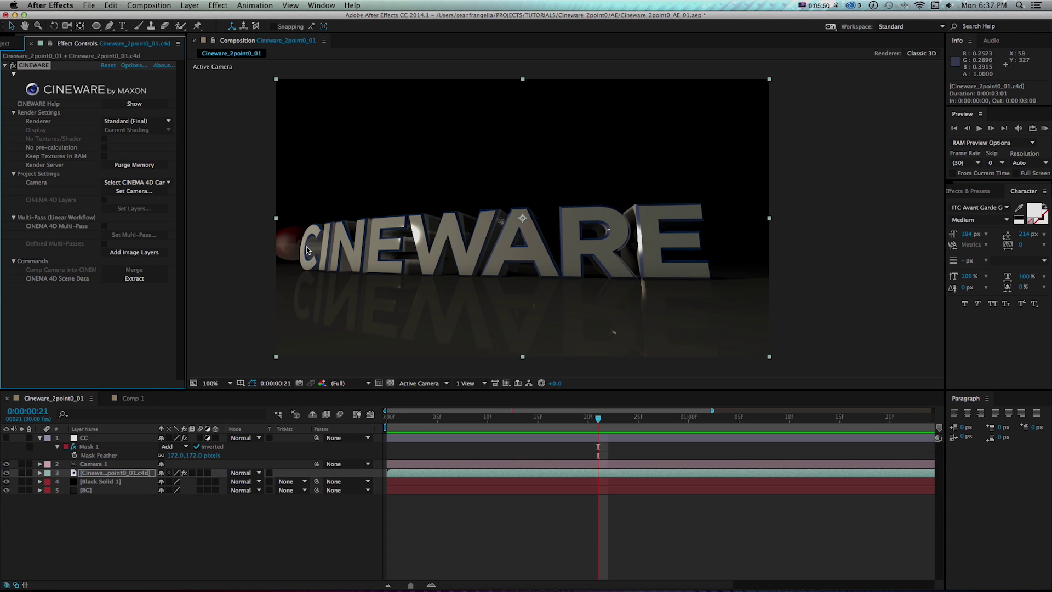
{"action": "left_click", "coordinate": [7, 438]}
Add the multi-pass image layers for the Cineware_2point0_01.c4d layer and dismiss the post effects notice
{"action": "left_click", "coordinate": [114, 437]}
{"action": "left_click", "coordinate": [91, 475]}
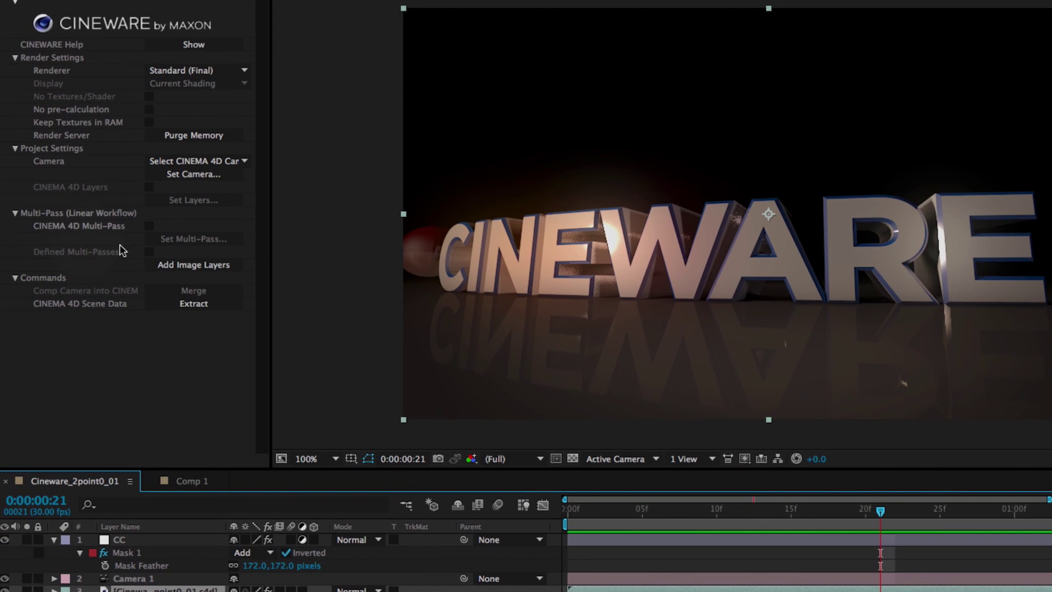
{"action": "left_click", "coordinate": [200, 266]}
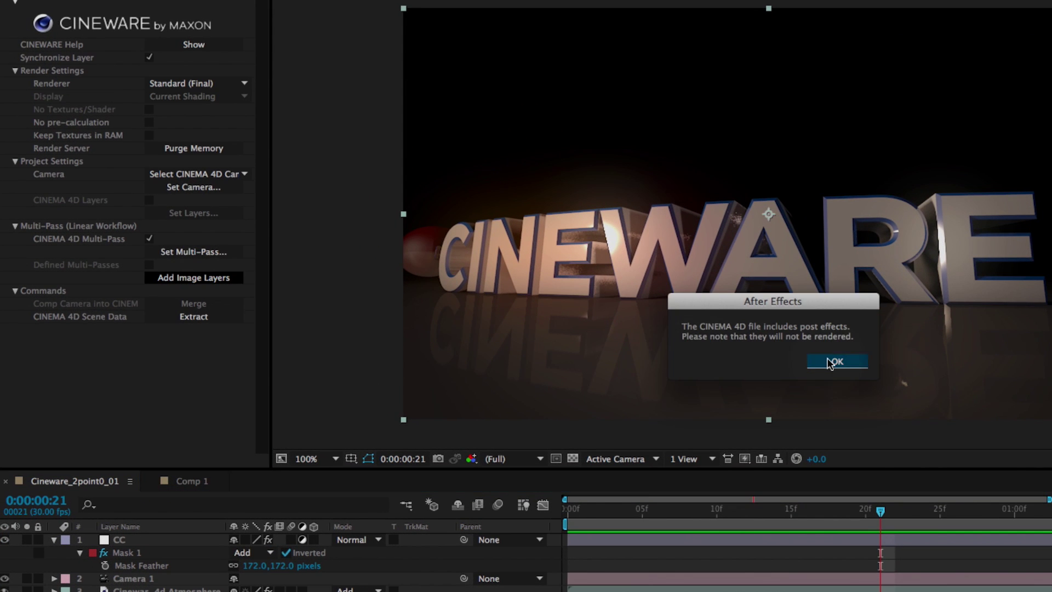
{"action": "left_click", "coordinate": [834, 359]}
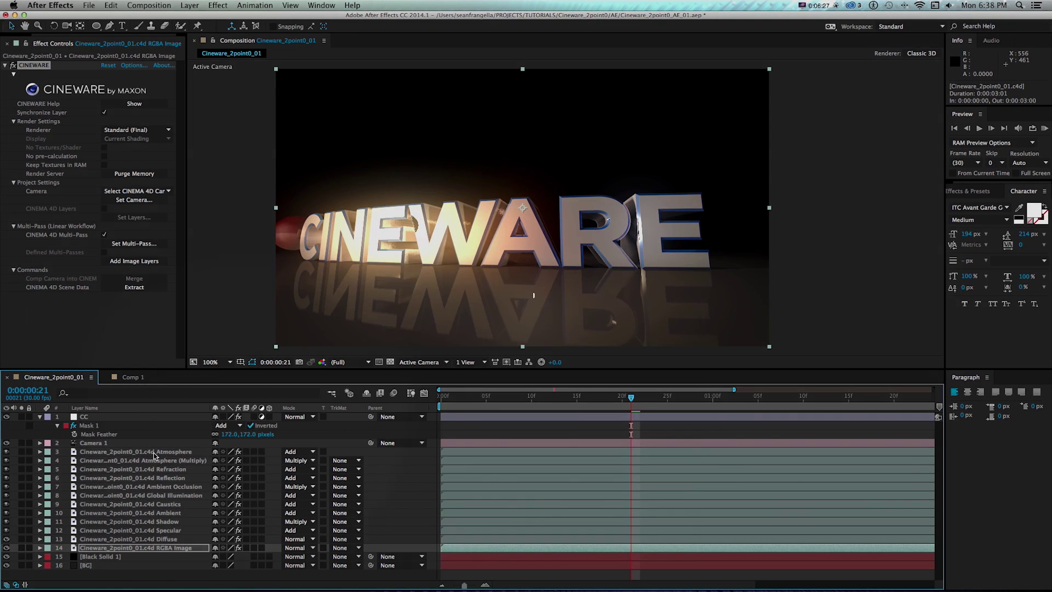
Set the renderer to Software on the Atmosphere pass layer and hide the CC layer
{"action": "left_click", "coordinate": [158, 452]}
{"action": "left_click", "coordinate": [129, 129]}
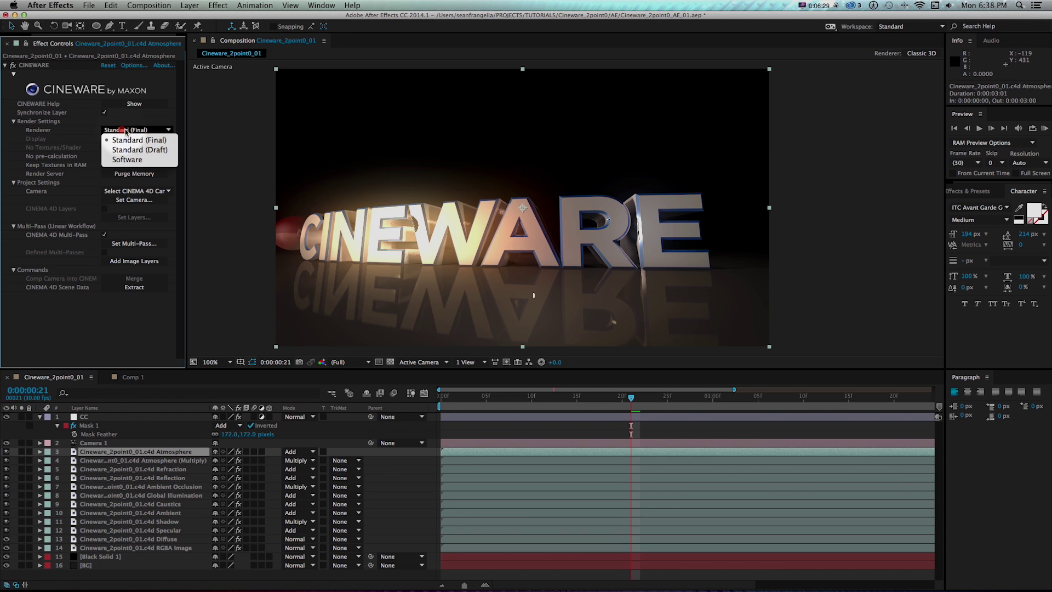
{"action": "left_click", "coordinate": [118, 158]}
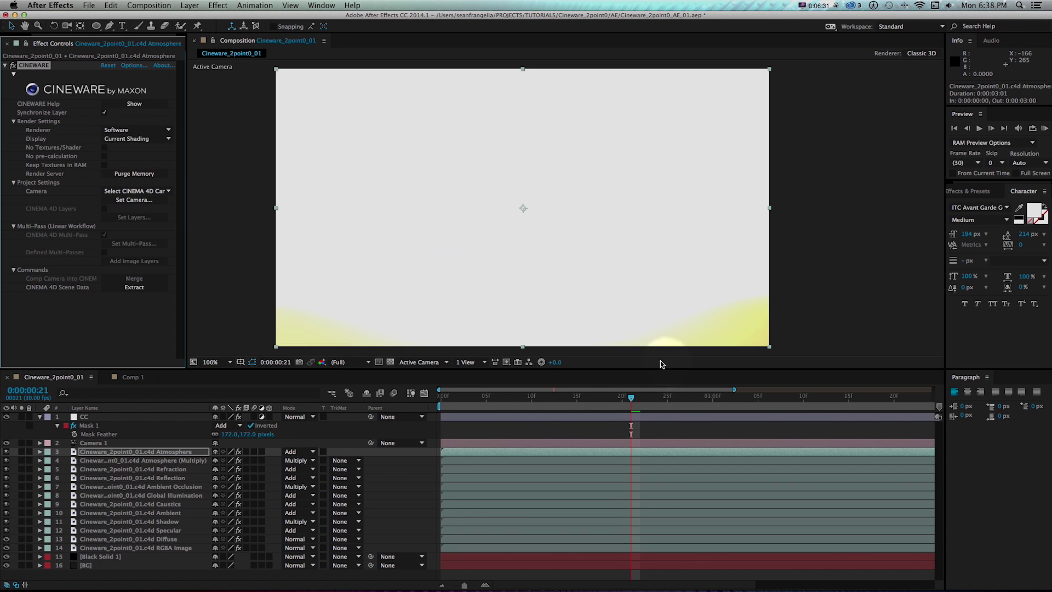
{"action": "left_click", "coordinate": [6, 417]}
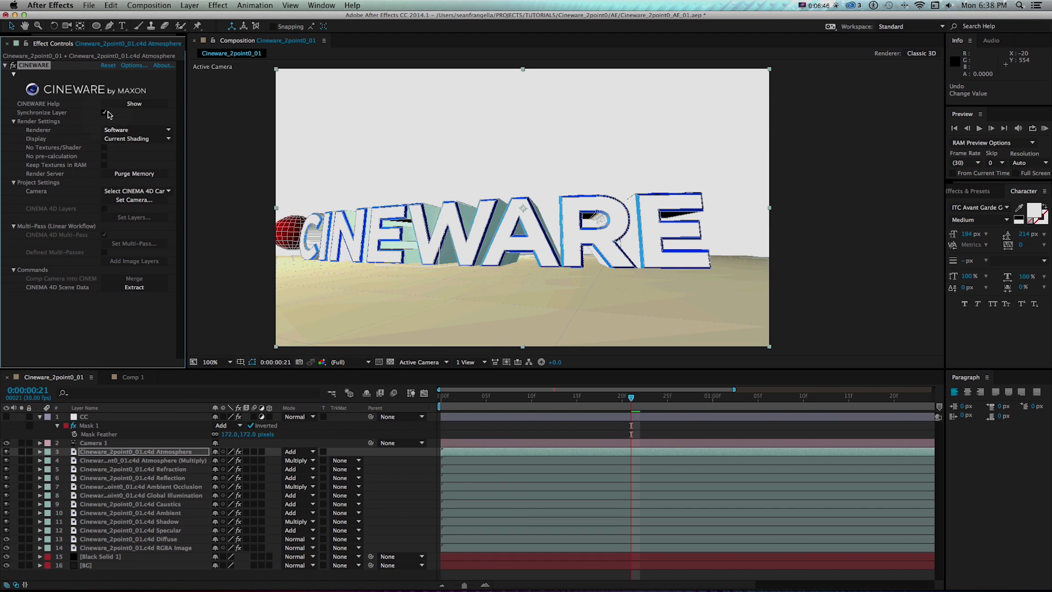
Undo the renderer change and the added multi-pass image layers, back to the single Cineware layer
{"action": "key", "text": "super+z"}
{"action": "key", "text": "super+z"}
{"action": "key", "text": "super+z"}
{"action": "key", "text": "super+z"}
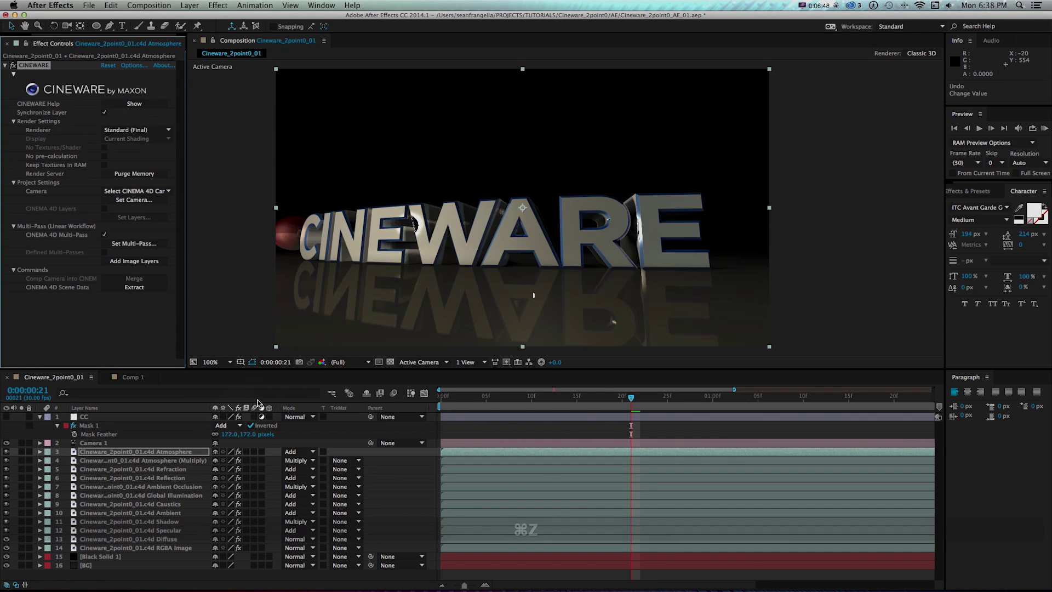
{"action": "key", "text": "super+z"}
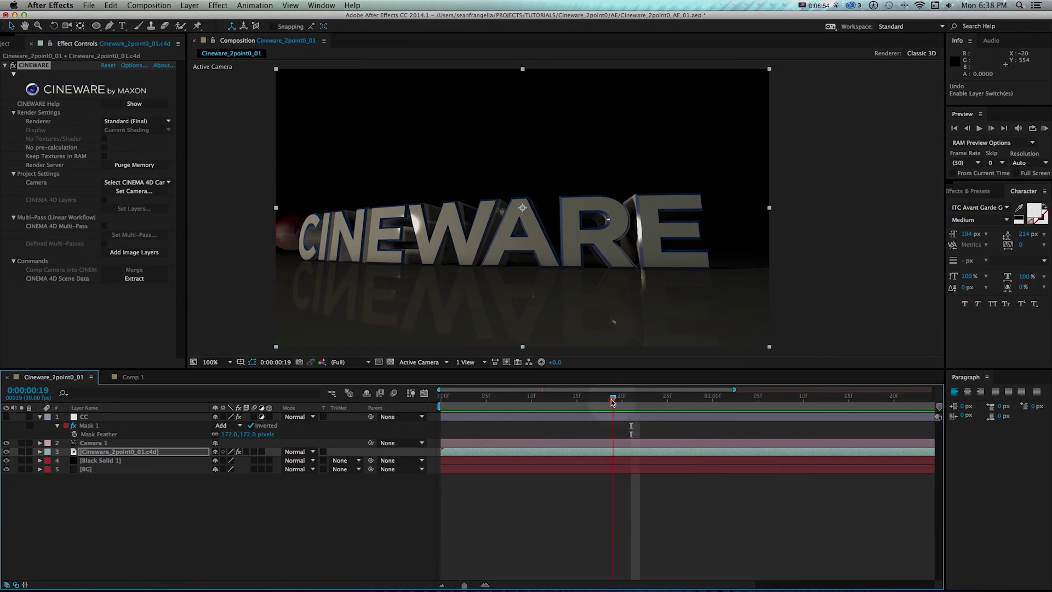
Switch to Cinema 4D, turn off the Interactive Render Region, and select Camera 1 in the object list
{"action": "key", "text": "super+Tab"}
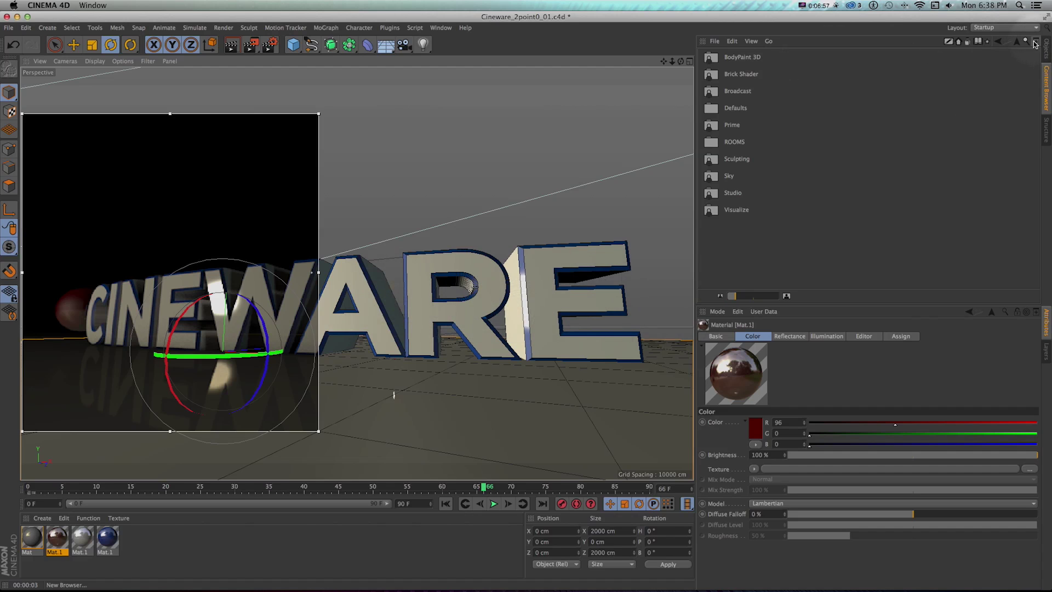
{"action": "left_click", "coordinate": [1046, 49]}
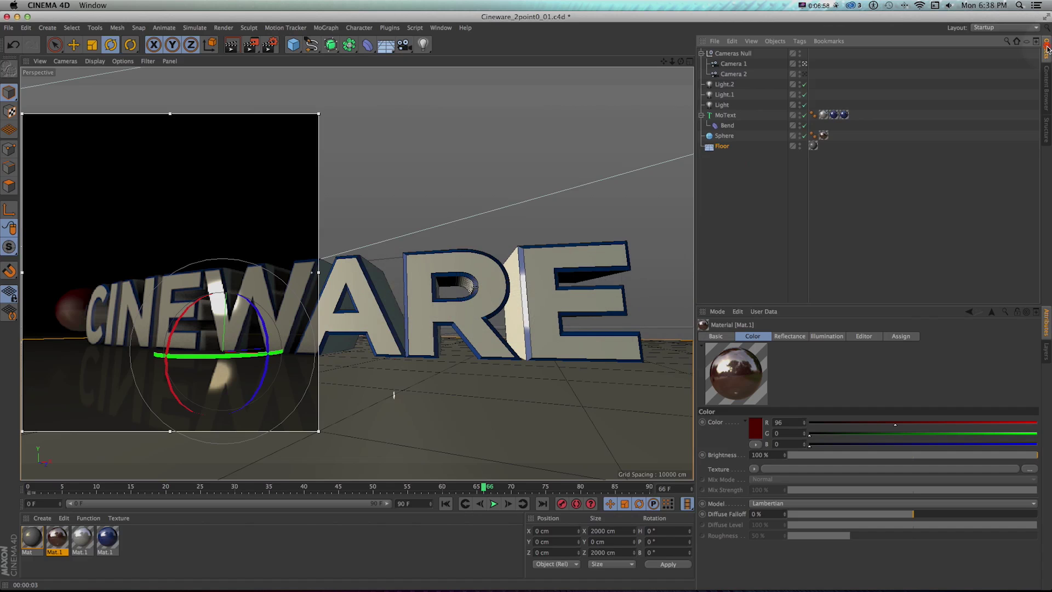
{"action": "key", "text": "alt+r"}
{"action": "left_click", "coordinate": [774, 66]}
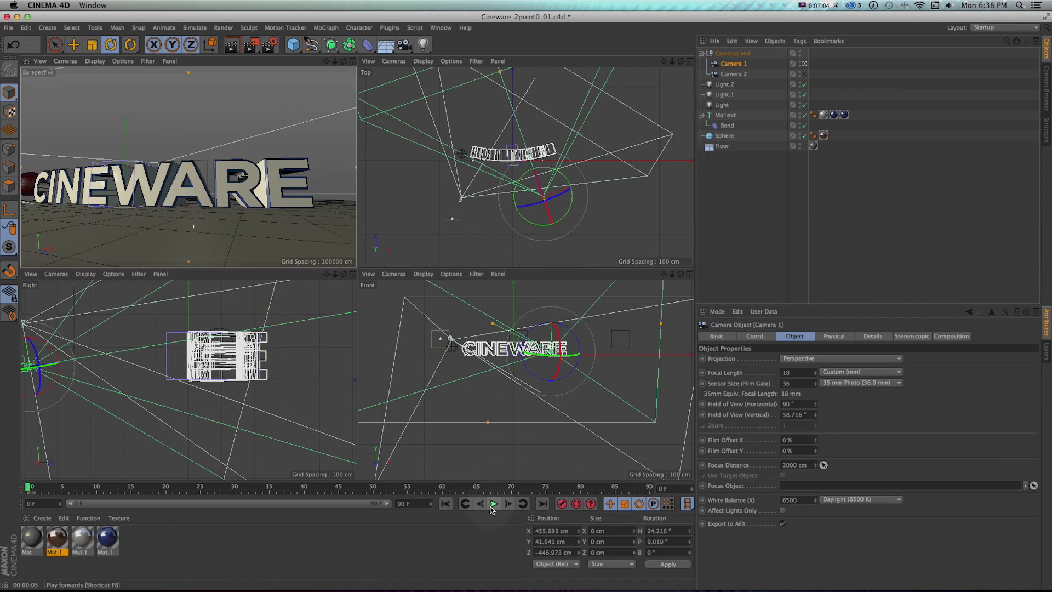
Play the animation through Camera 1 to frame 30, and switch the perspective view to Camera 2
{"action": "left_click", "coordinate": [494, 505]}
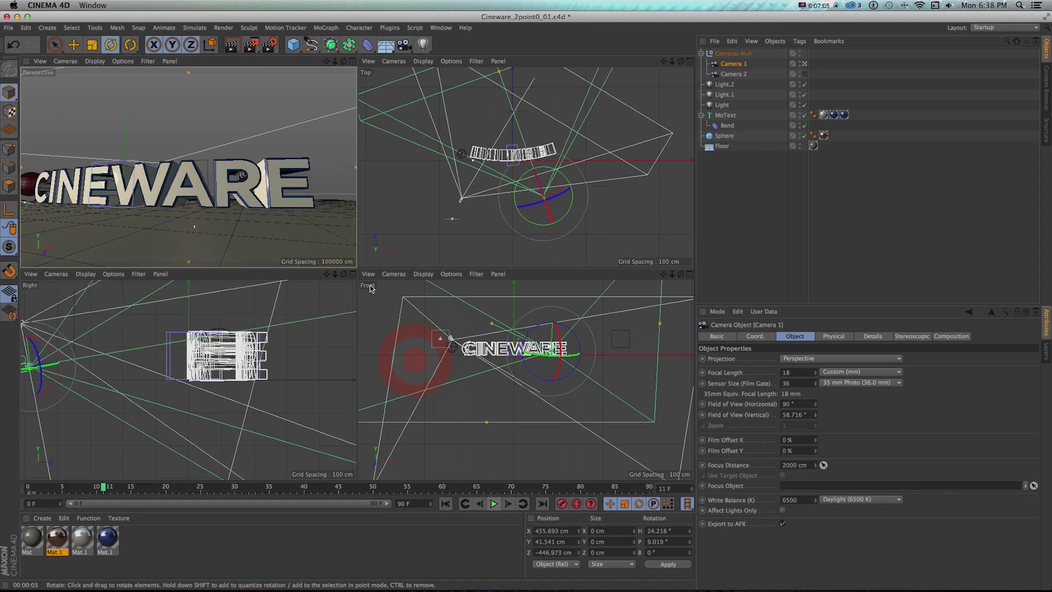
{"action": "left_click", "coordinate": [490, 504]}
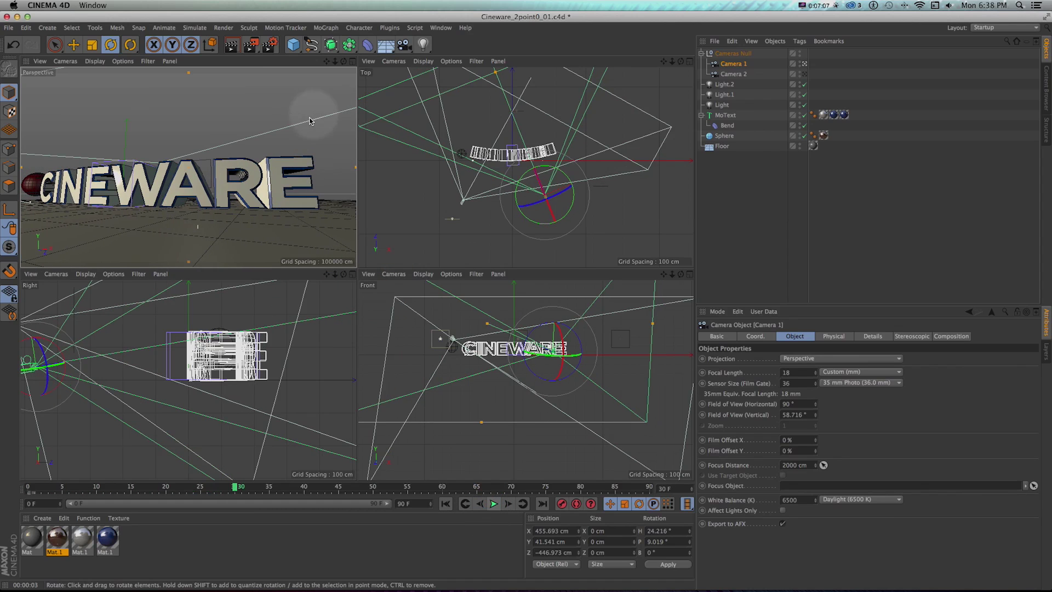
{"action": "left_click", "coordinate": [805, 74]}
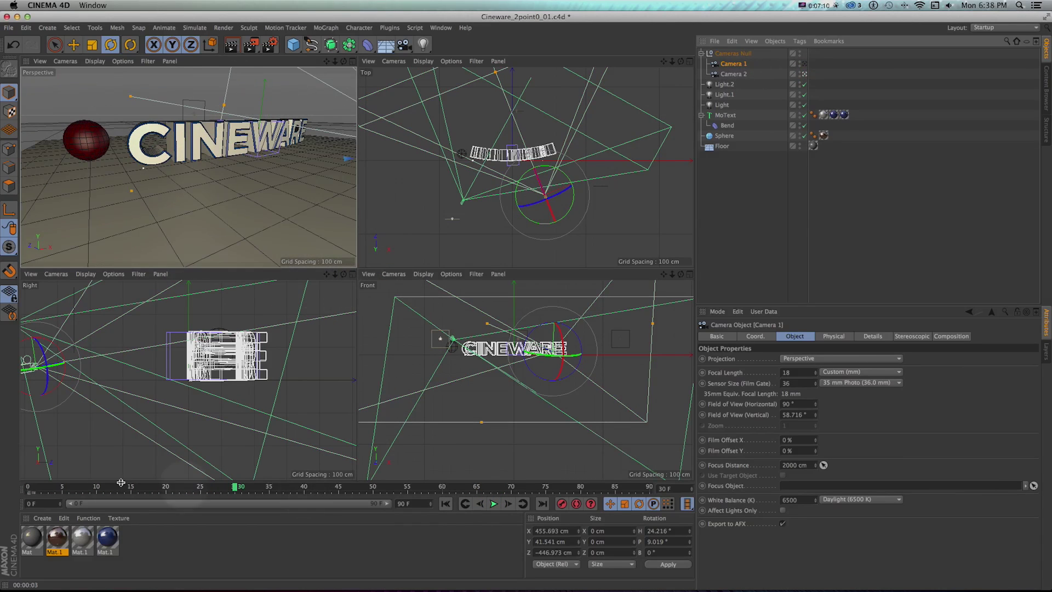
Switch to After Effects, try CINEMA 4D Camera as the Cineware layer's camera, and restore Select CINEMA 4D Camera
{"action": "key", "text": "super+Tab"}
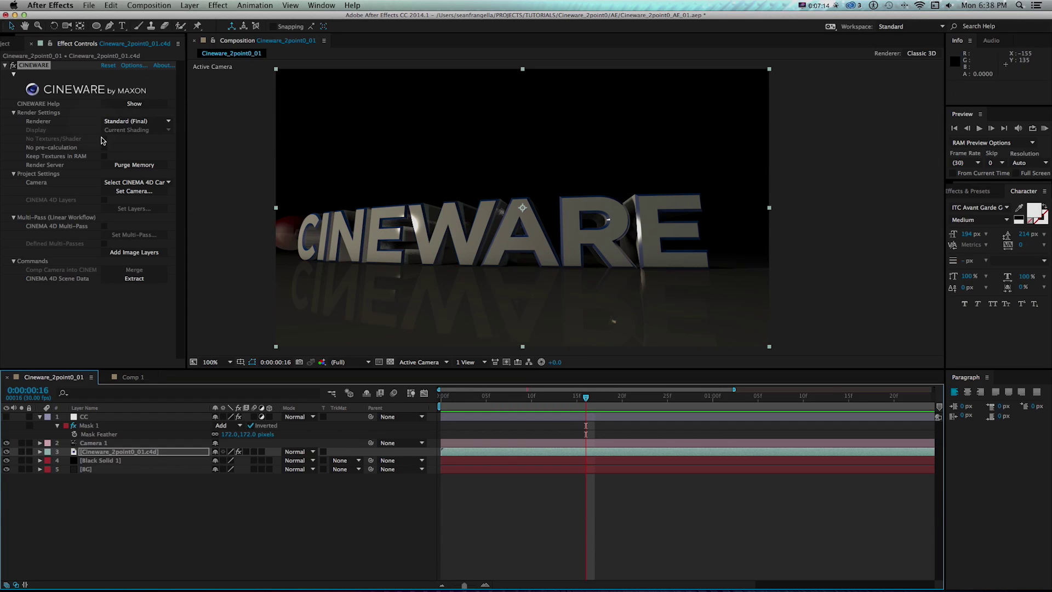
{"action": "left_click", "coordinate": [124, 182]}
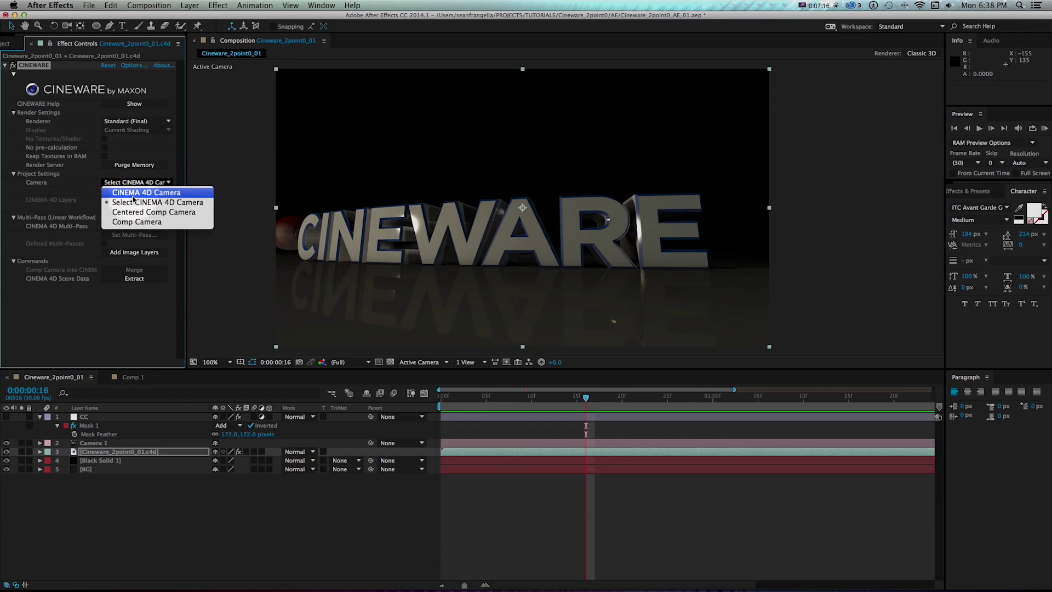
{"action": "left_click", "coordinate": [131, 195]}
{"action": "left_click", "coordinate": [130, 182]}
{"action": "left_click", "coordinate": [131, 202]}
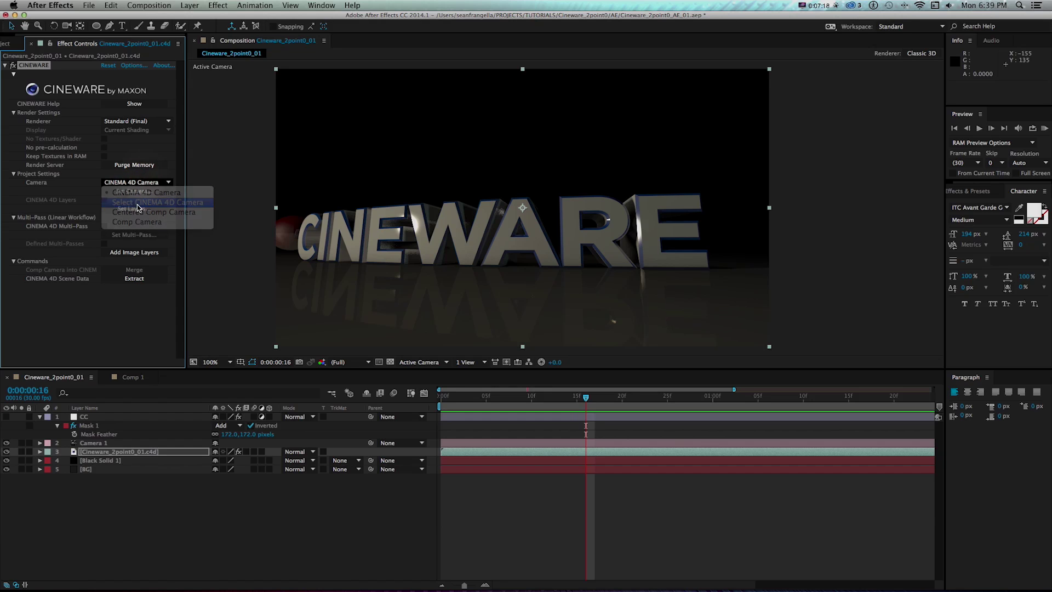
Examine the cameras available for the Cineware layer in the camera selection dialog, and cancel it
{"action": "left_click", "coordinate": [132, 192]}
{"action": "left_click", "coordinate": [640, 373]}
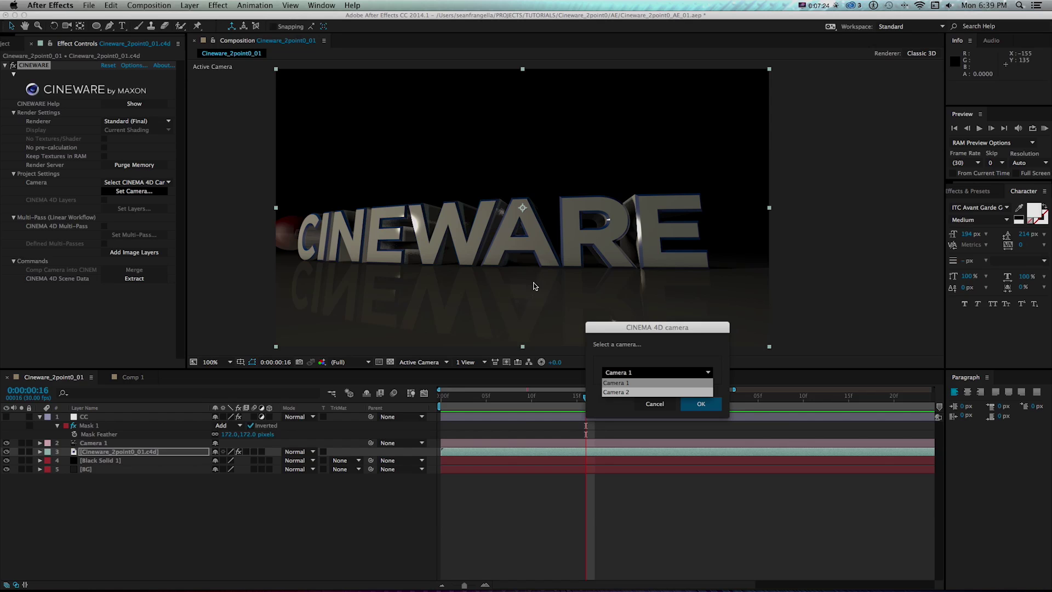
{"action": "key", "text": "Escape"}
{"action": "left_click", "coordinate": [668, 405]}
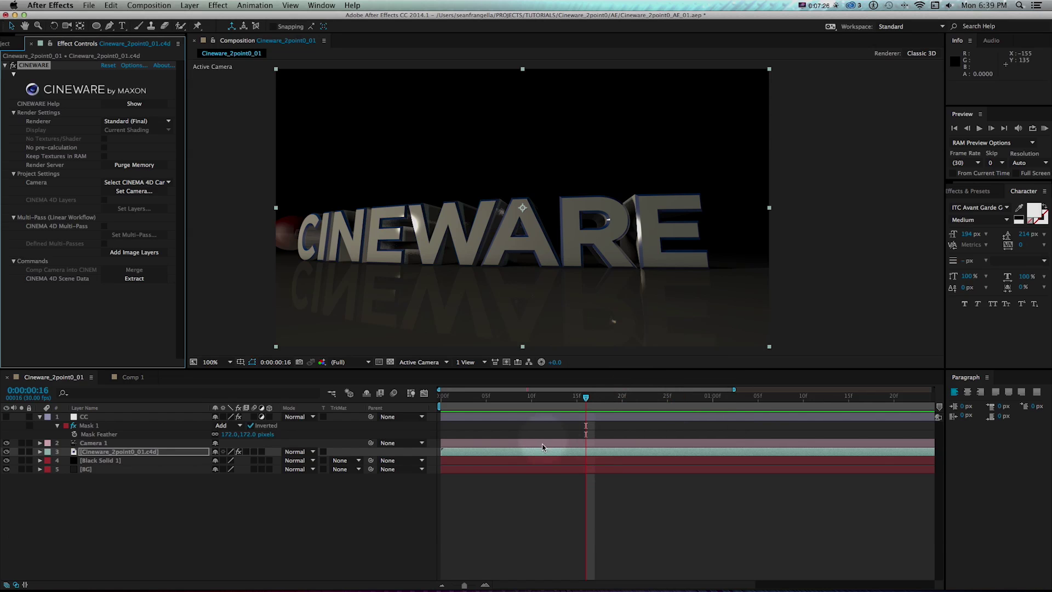
Trim the end of the Cineware layer to the one-second mark, 0:00:01:00
{"action": "left_click_drag", "start_coordinate": [586, 397], "coordinate": [719, 403]}
{"action": "left_click_drag", "start_coordinate": [719, 404], "coordinate": [715, 404]}
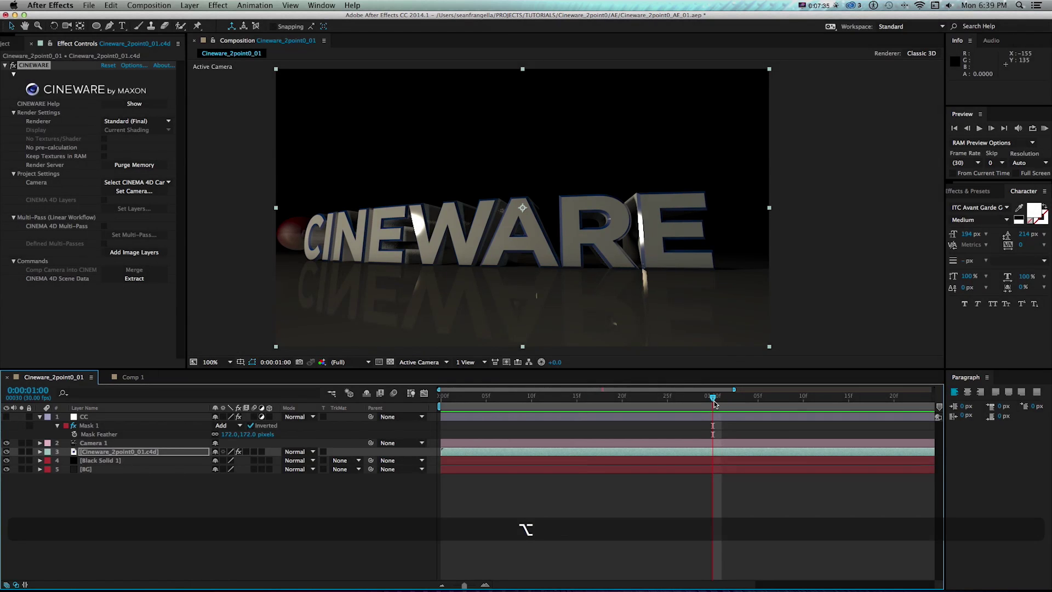
{"action": "key", "text": "alt+]"}
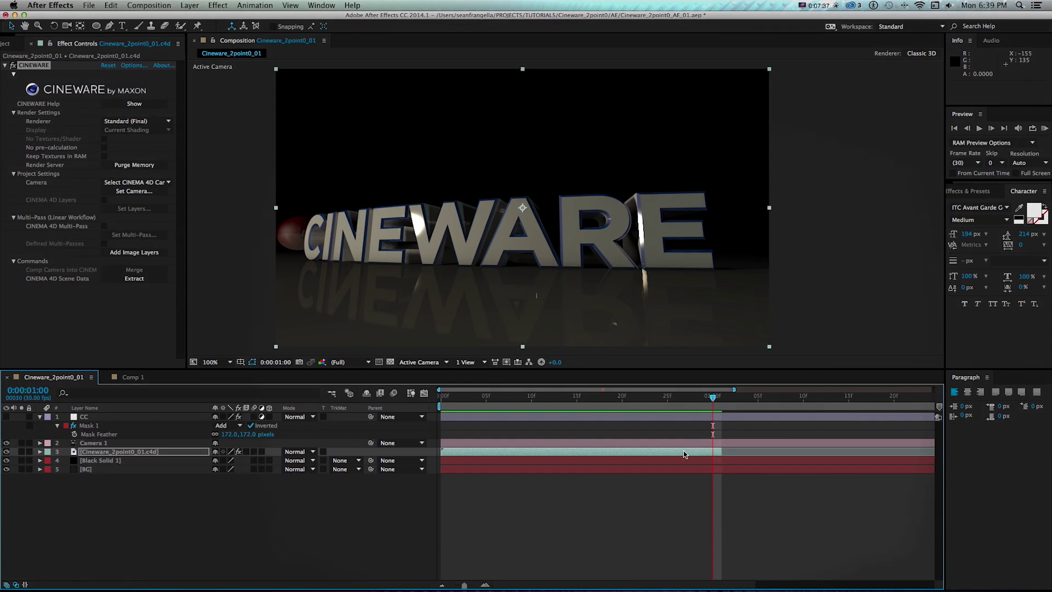
{"action": "left_click", "coordinate": [623, 453]}
{"action": "key", "text": "super+d"}
{"action": "left_click", "coordinate": [579, 454]}
{"action": "key", "text": "super+z"}
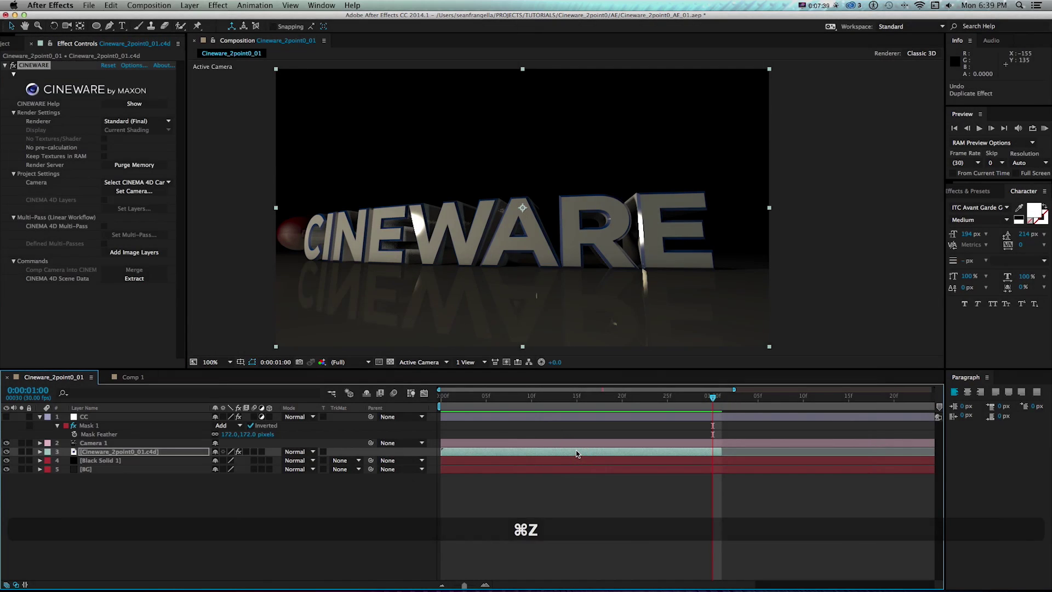
Duplicate the Cineware layer, trim the copy's start to 0:00:01:00, and extend its end to 0:00:02:16
{"action": "key", "text": "super+d"}
{"action": "key", "text": "v"}
{"action": "key", "text": "alt+bracketleft"}
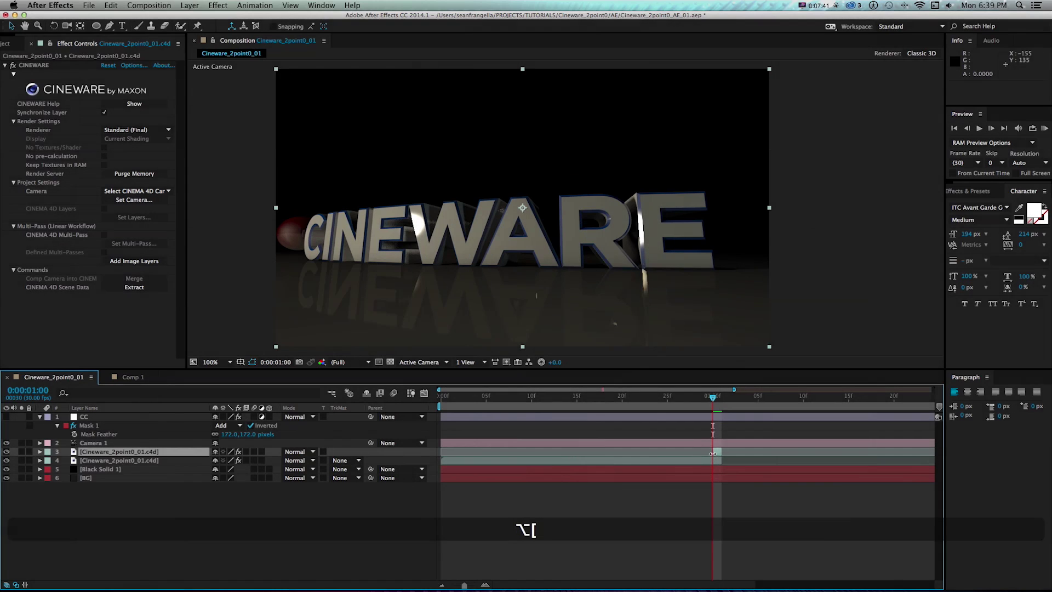
{"action": "left_click_drag", "start_coordinate": [714, 453], "coordinate": [966, 447]}
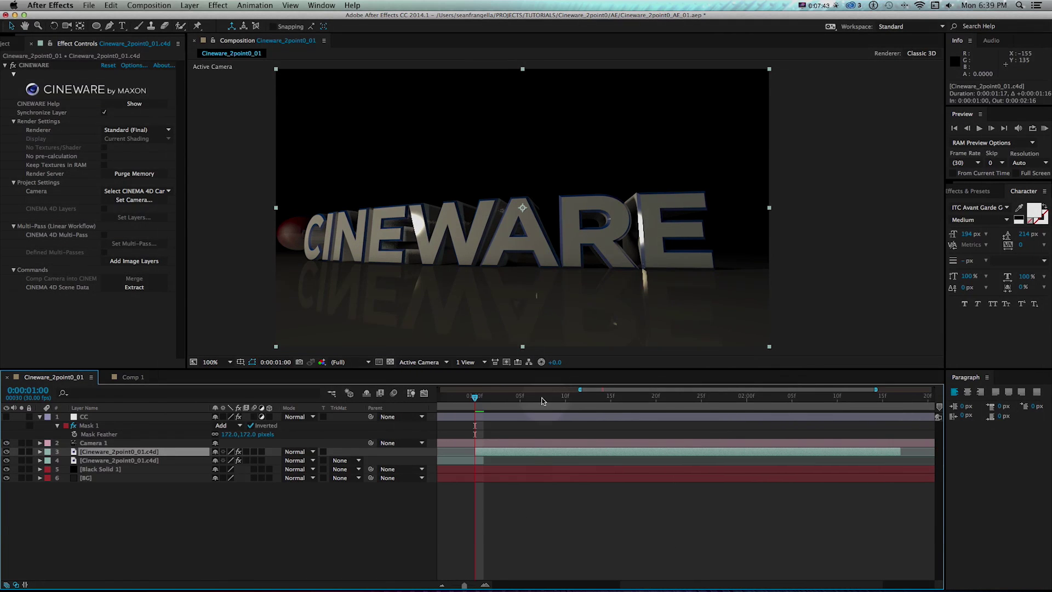
Set the duplicated Cineware layer's CINEMA 4D camera to Camera 2
{"action": "left_click", "coordinate": [141, 201]}
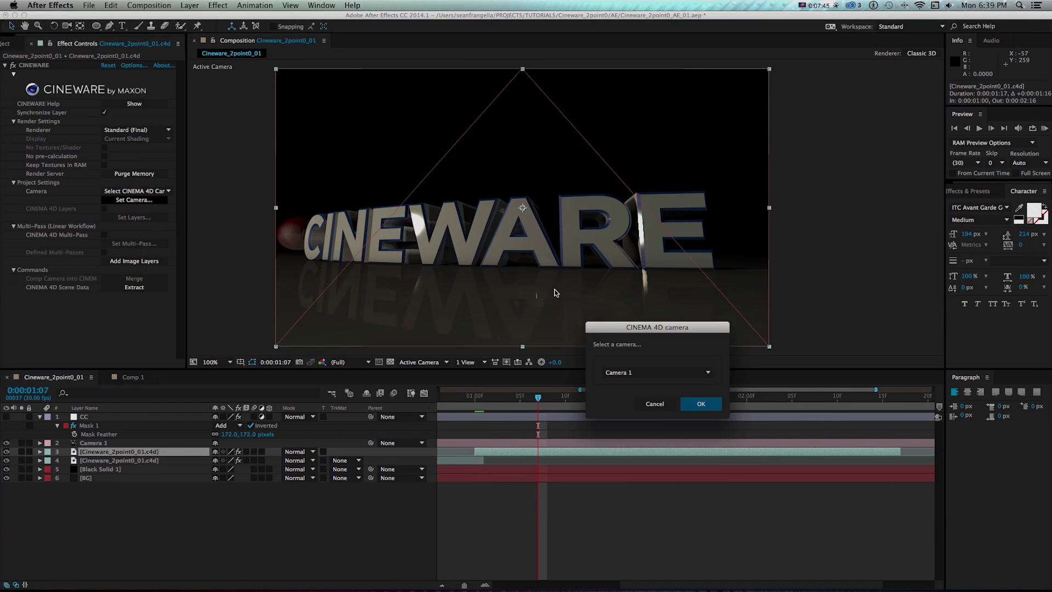
{"action": "left_click", "coordinate": [630, 372]}
{"action": "left_click", "coordinate": [630, 393]}
{"action": "left_click", "coordinate": [701, 404]}
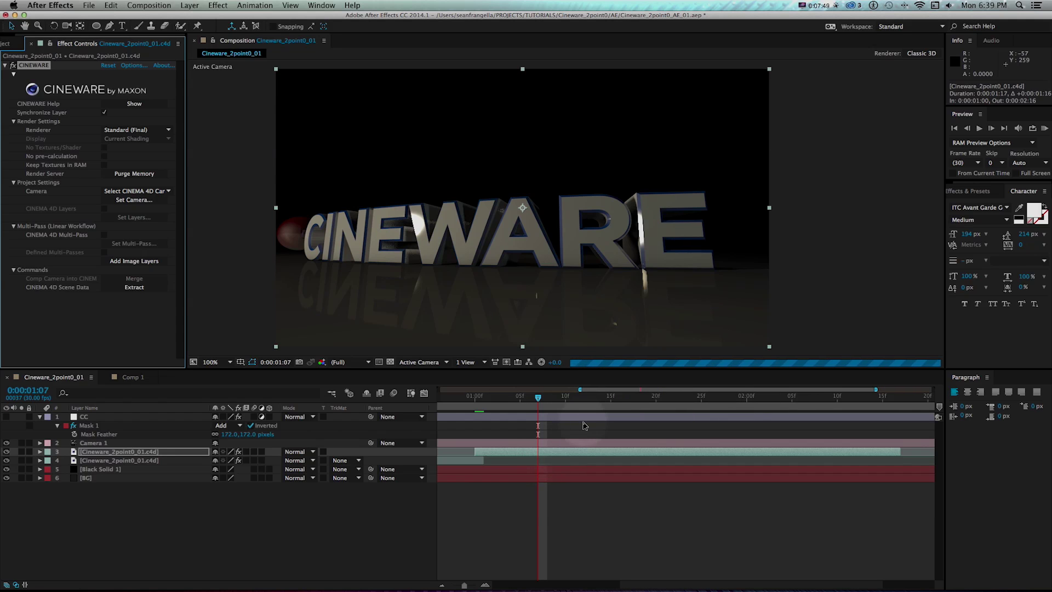
Check the frames around the cut and turn off Synchronize Layer on the duplicated Cineware layer
{"action": "left_click", "coordinate": [464, 400]}
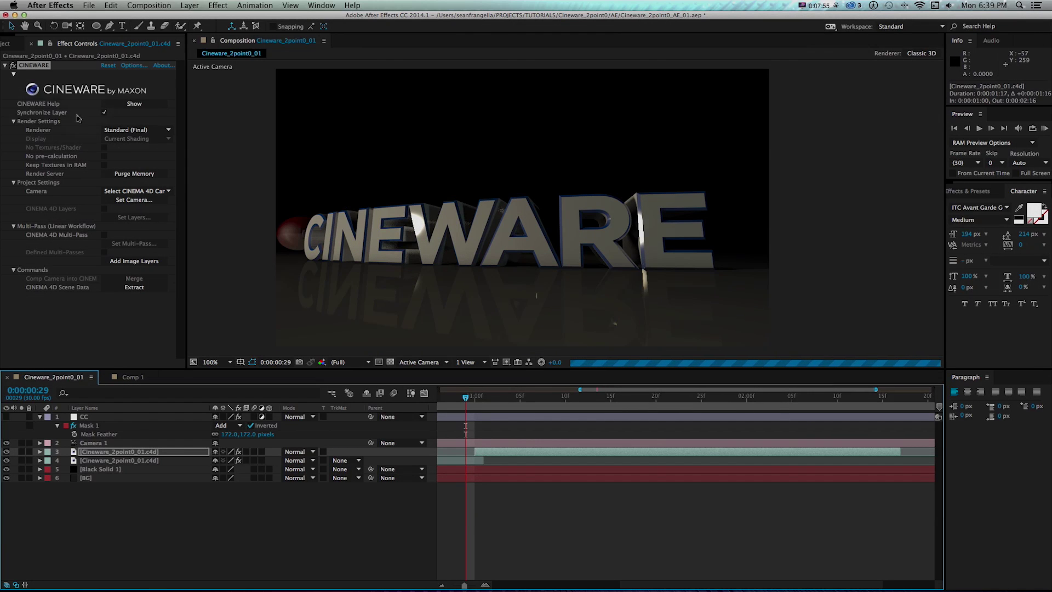
{"action": "left_click", "coordinate": [104, 112]}
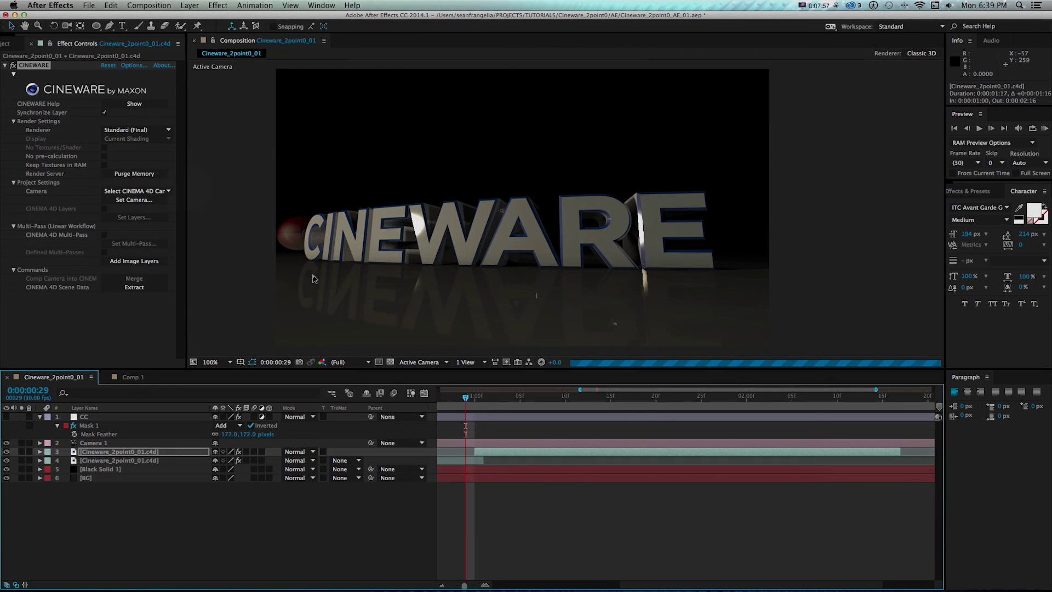
{"action": "left_click", "coordinate": [493, 399]}
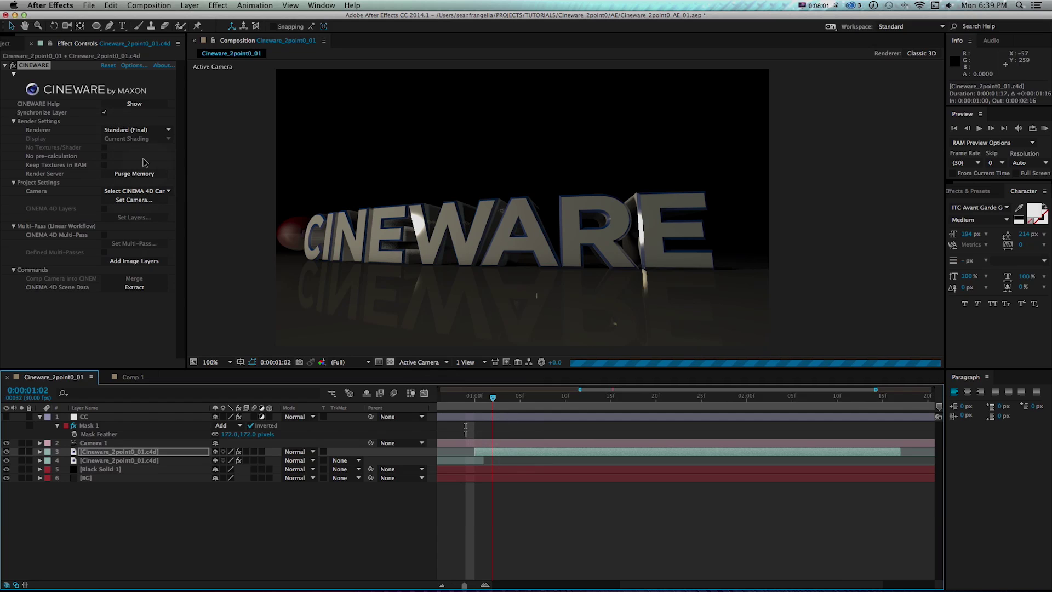
{"action": "left_click", "coordinate": [105, 114]}
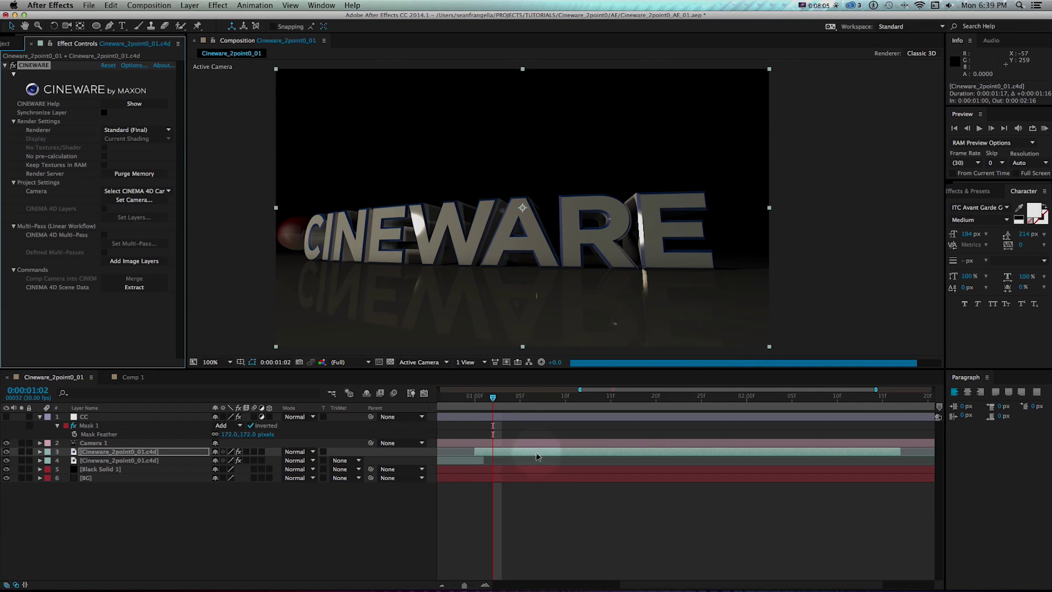
Select the original Cineware layer, go to frame 28, and set its CINEMA 4D camera to Camera 1
{"action": "left_click", "coordinate": [453, 458]}
{"action": "left_click", "coordinate": [457, 397]}
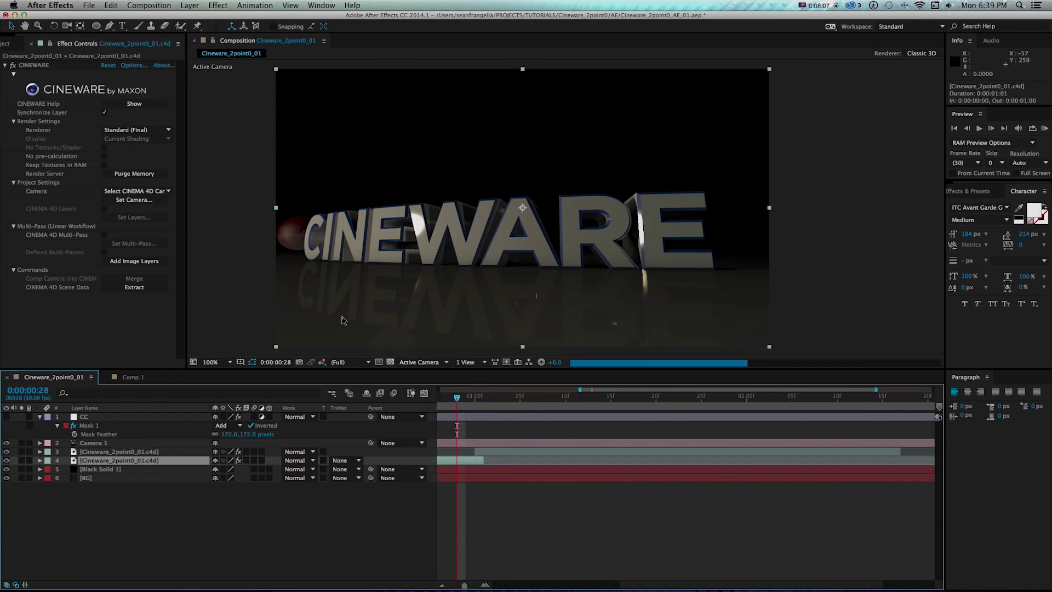
{"action": "left_click", "coordinate": [131, 201]}
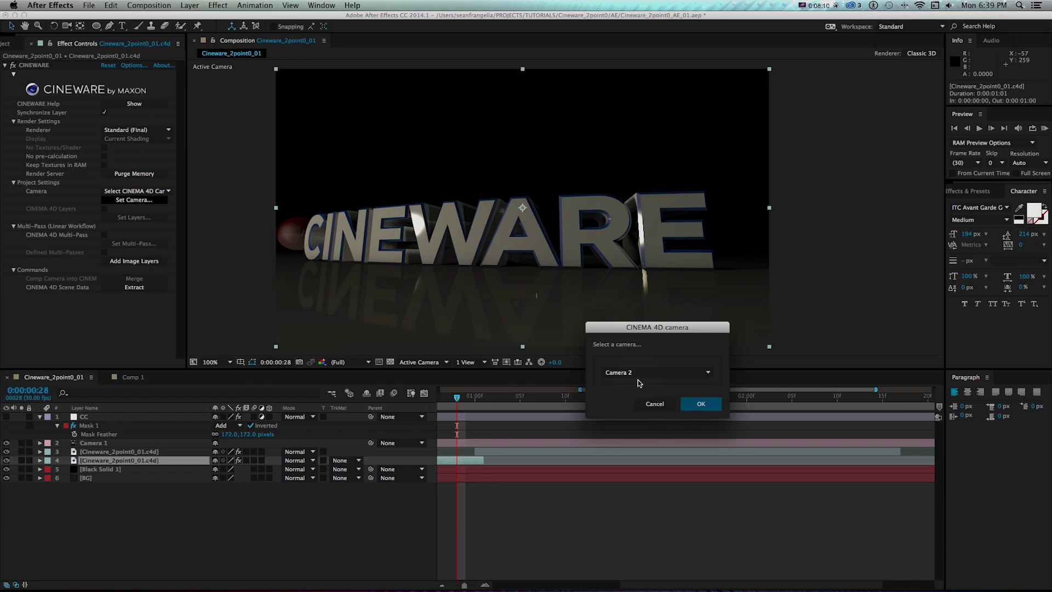
{"action": "left_click", "coordinate": [624, 369]}
{"action": "left_click", "coordinate": [630, 373]}
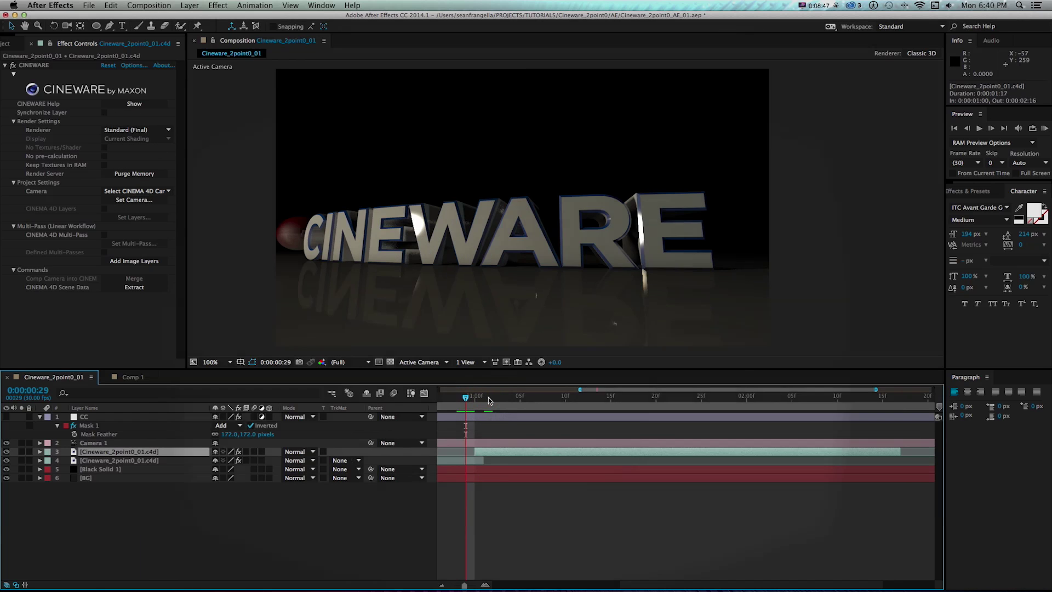
Compare the camera views of the frames just before and after the cut at 0:00:01:00
{"action": "scroll", "coordinate": [491, 417], "scroll_direction": "left", "scroll_amount": 2}
{"action": "key", "text": "Page_Down"}
{"action": "key", "text": "Page_Down"}
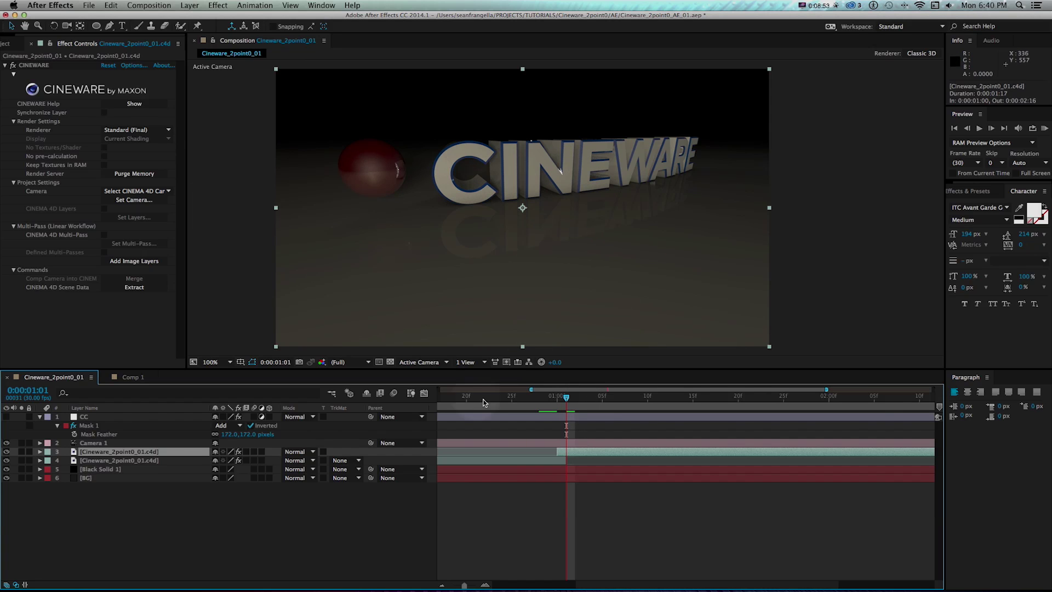
{"action": "left_click", "coordinate": [566, 397]}
{"action": "left_click", "coordinate": [549, 397]}
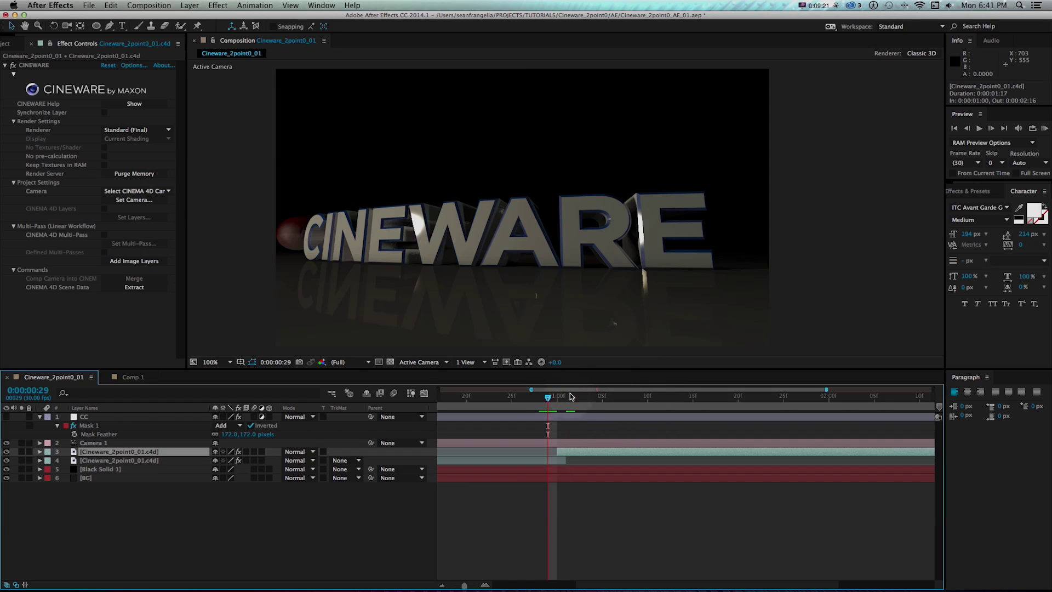
{"action": "left_click", "coordinate": [568, 396]}
{"action": "mouse_move", "coordinate": [527, 395]}
{"action": "left_mouse_down"}
{"action": "mouse_move", "coordinate": [573, 400]}
{"action": "mouse_move", "coordinate": [547, 401]}
{"action": "left_mouse_up"}
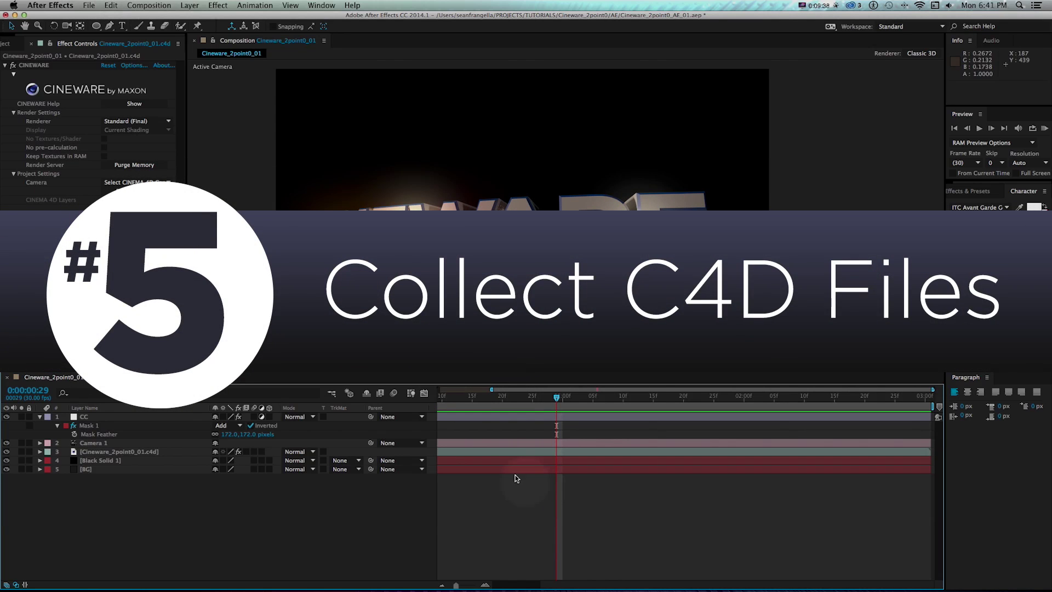
Play a RAM preview of the composition, stop it, and go back to frame 10
{"action": "key", "text": "KP_0"}
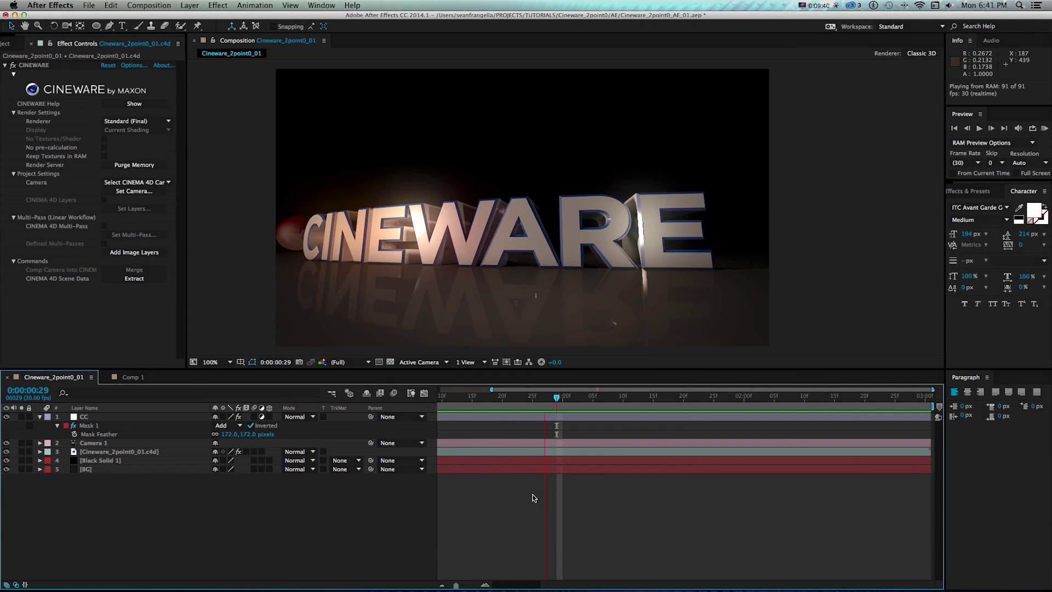
{"action": "key", "text": "space"}
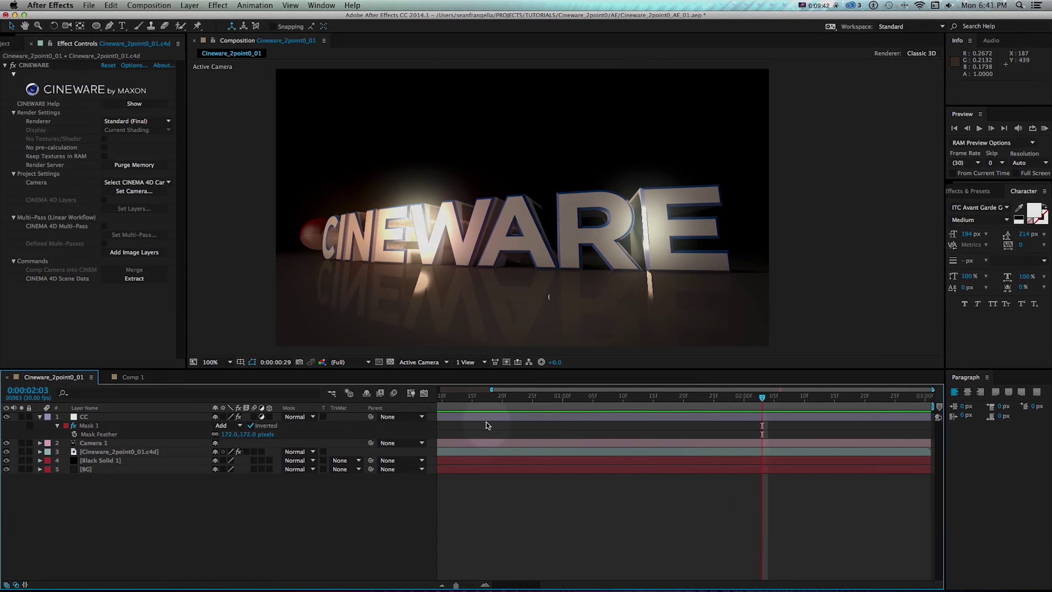
{"action": "left_click_drag", "start_coordinate": [457, 401], "coordinate": [499, 392]}
Open the Collect Files settings for the project, saving the project first
{"action": "left_click", "coordinate": [90, 5]}
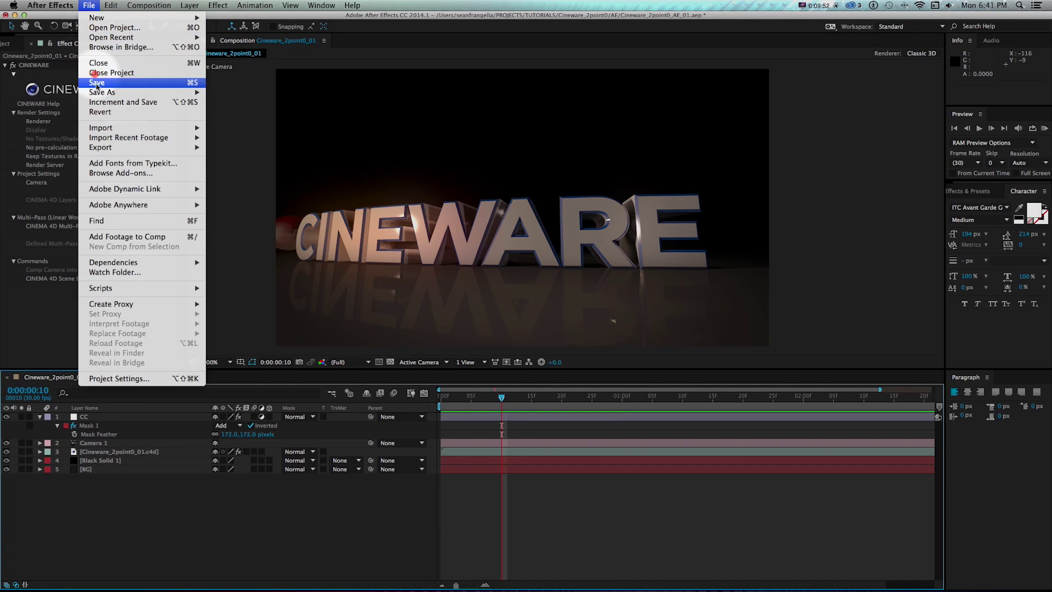
{"action": "mouse_move", "coordinate": [186, 262]}
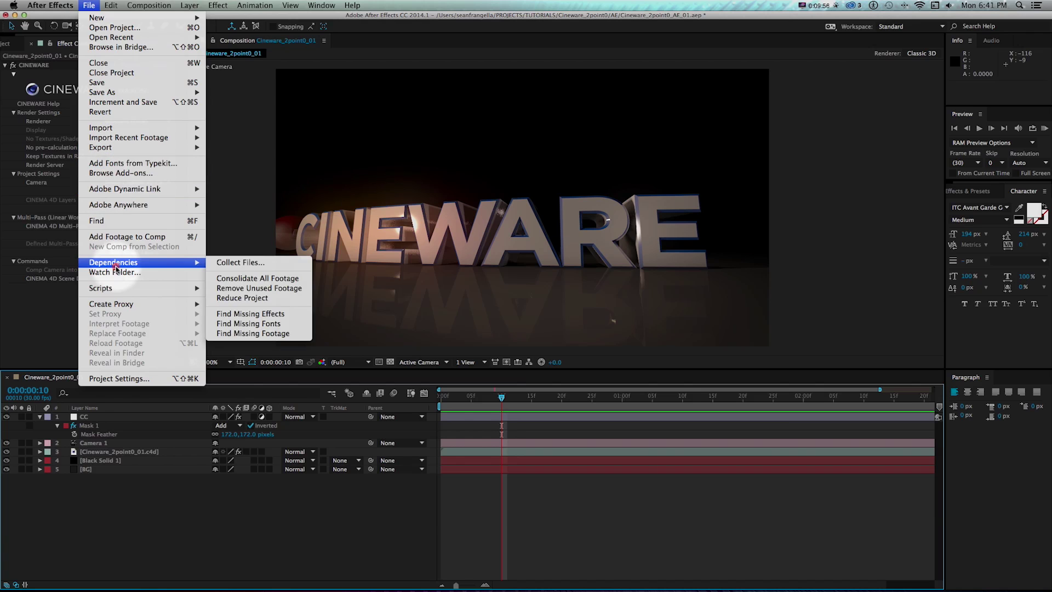
{"action": "left_click", "coordinate": [232, 268]}
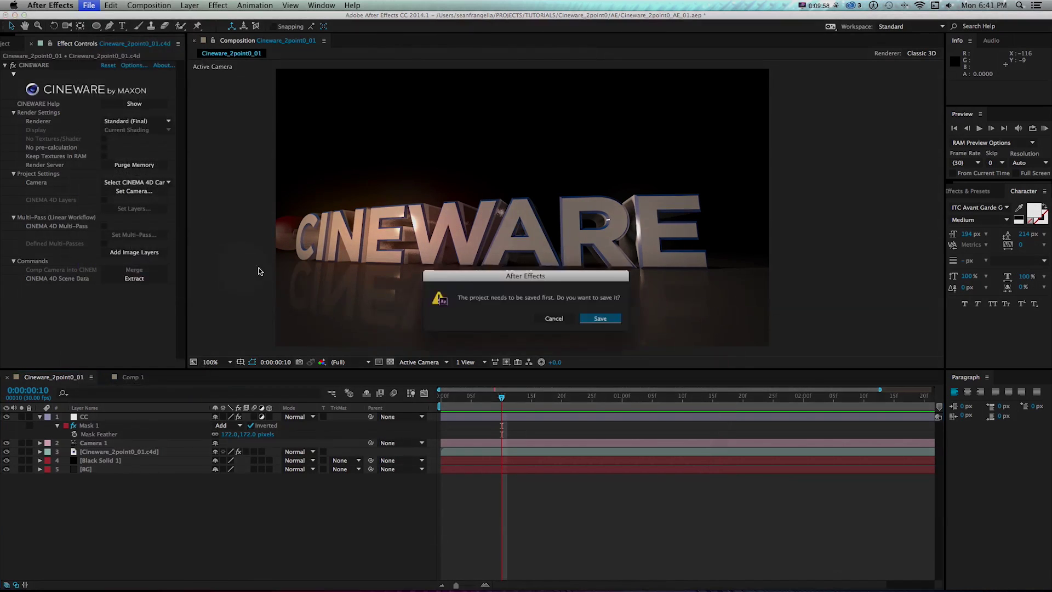
{"action": "key", "text": "Return"}
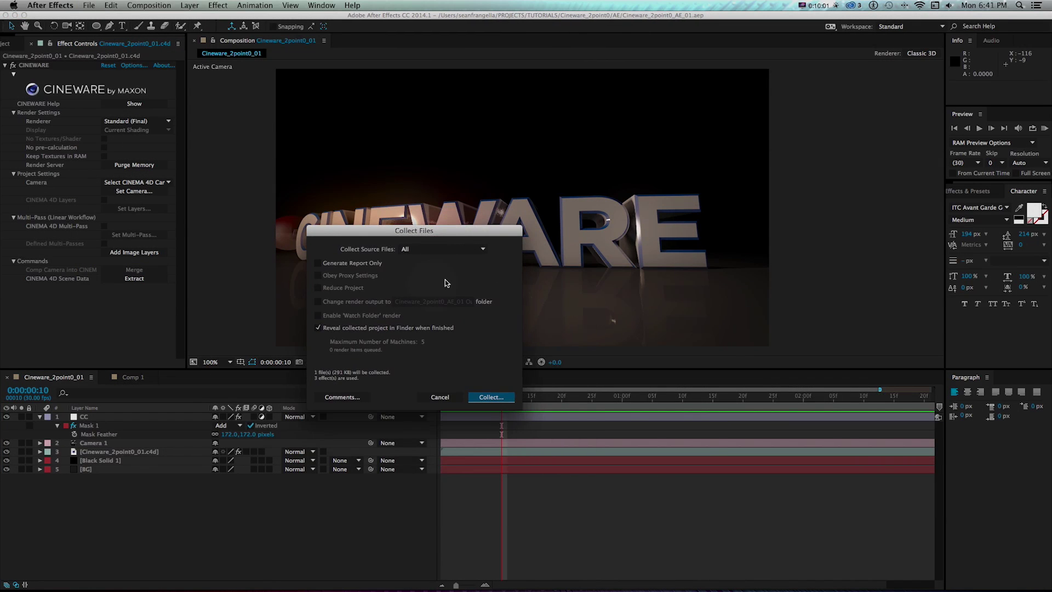
Try collecting the project with Collect Source Files set to All, and cancel the collection
{"action": "left_click", "coordinate": [452, 252]}
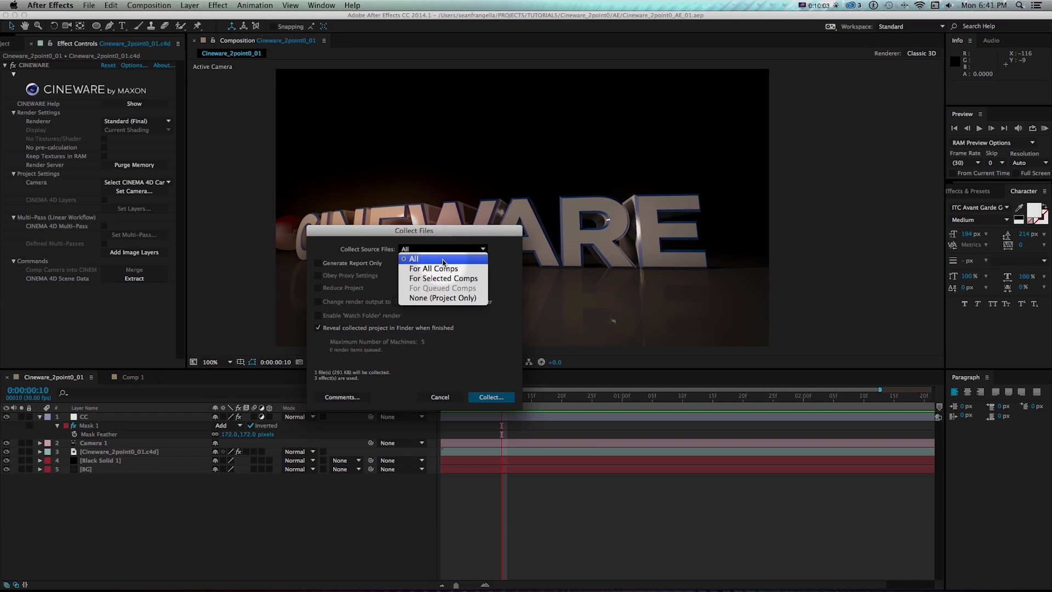
{"action": "left_click", "coordinate": [444, 259]}
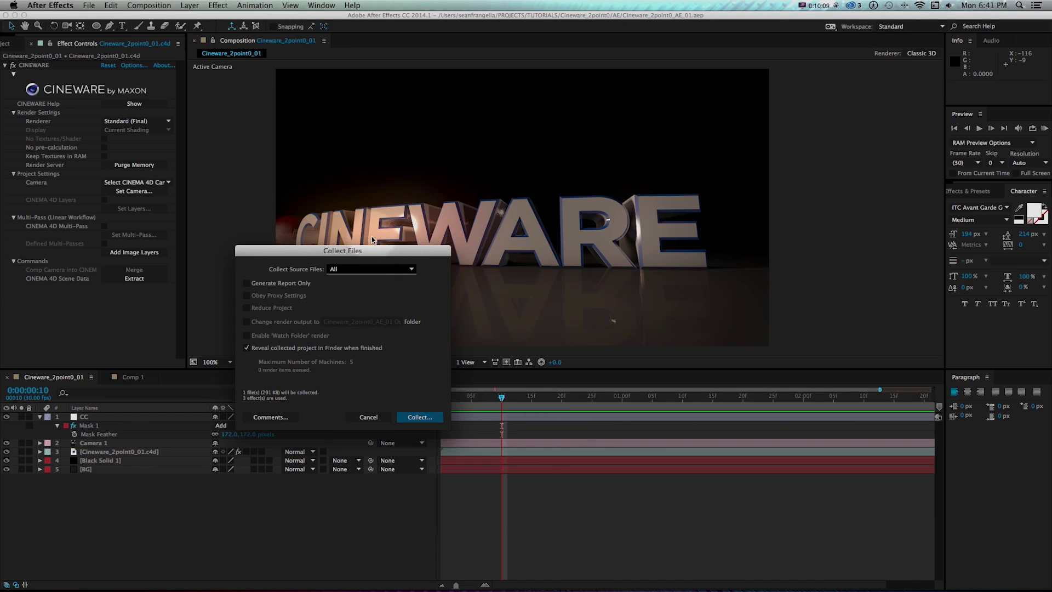
{"action": "left_click_drag", "start_coordinate": [371, 252], "coordinate": [373, 281]}
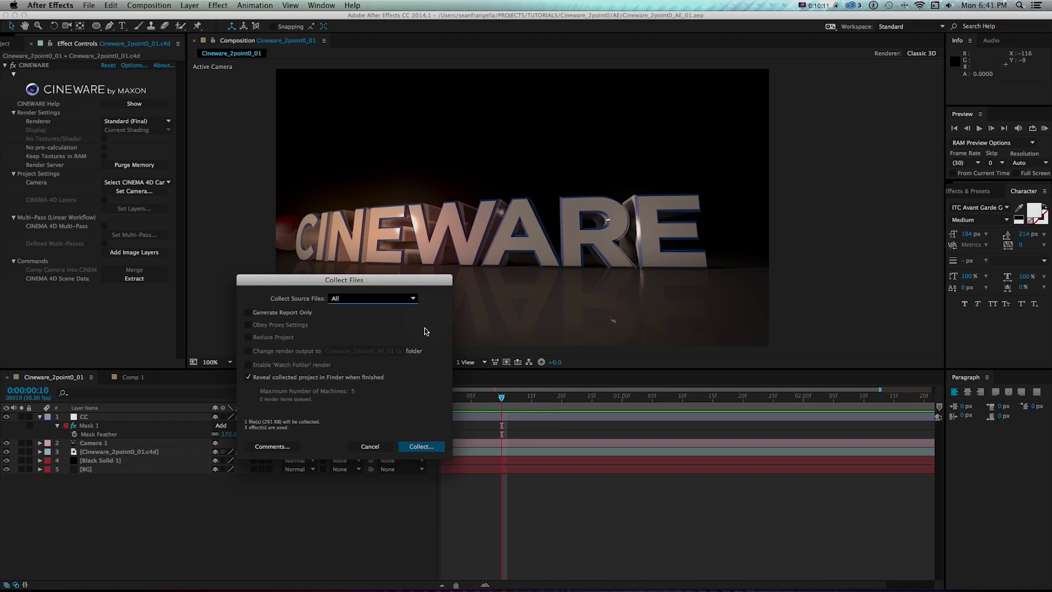
{"action": "left_click", "coordinate": [422, 447]}
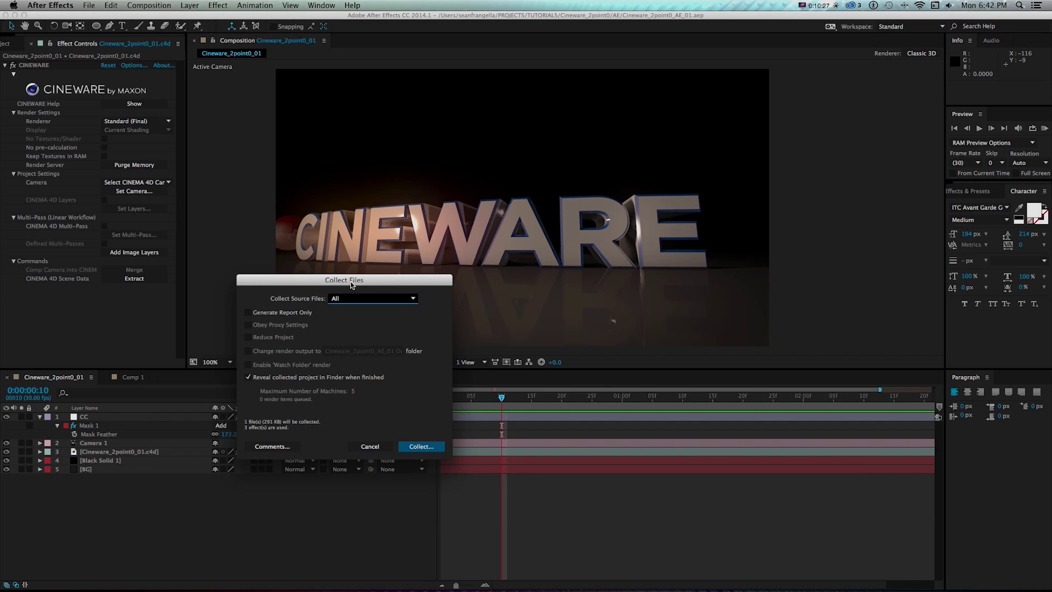
{"action": "left_click", "coordinate": [370, 447]}
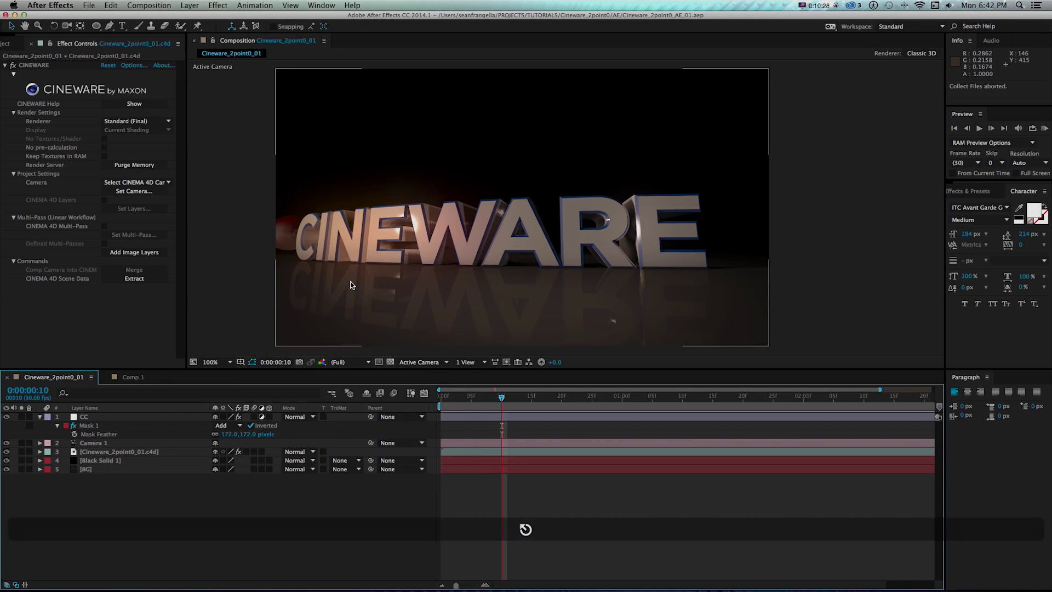
Scrub back and forth through the composition to review the animated CINEWARE title
{"action": "left_click_drag", "start_coordinate": [469, 398], "coordinate": [453, 382]}
{"action": "key", "text": "super+z"}
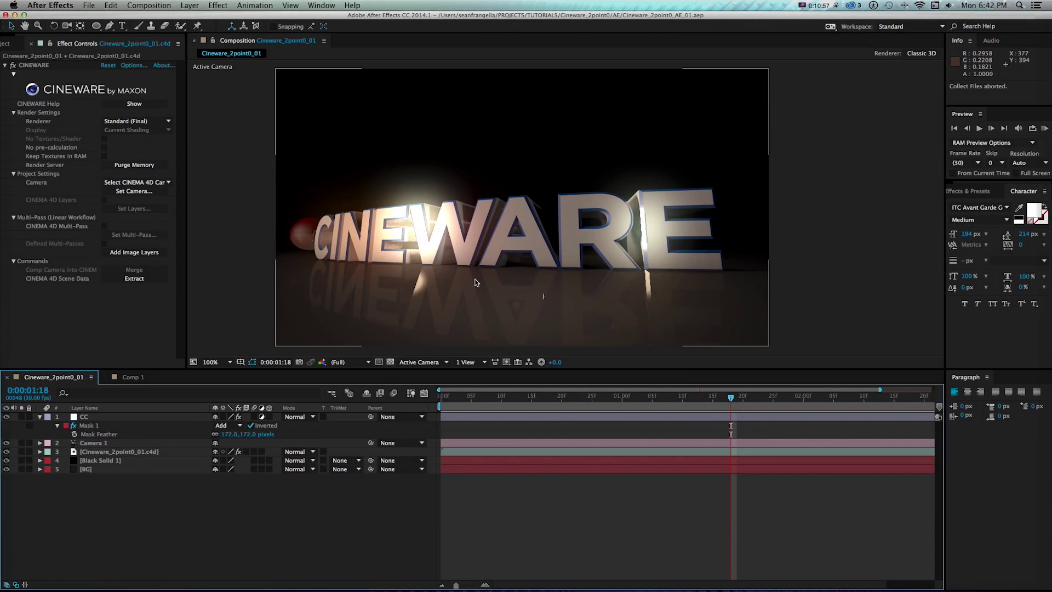
{"action": "left_click_drag", "start_coordinate": [732, 396], "coordinate": [469, 398]}
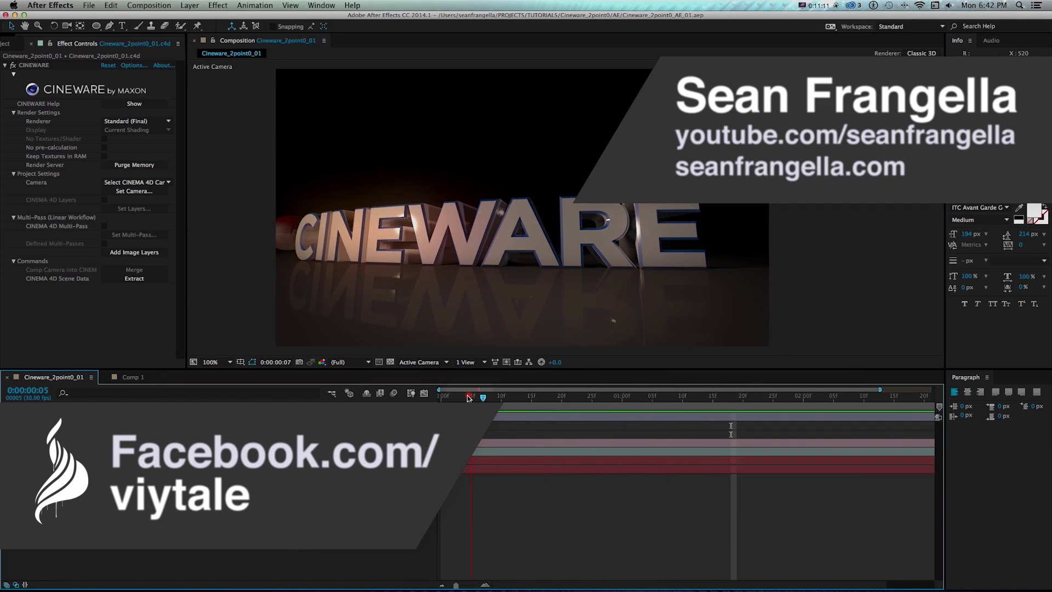
{"action": "left_click_drag", "start_coordinate": [670, 410], "coordinate": [519, 407]}
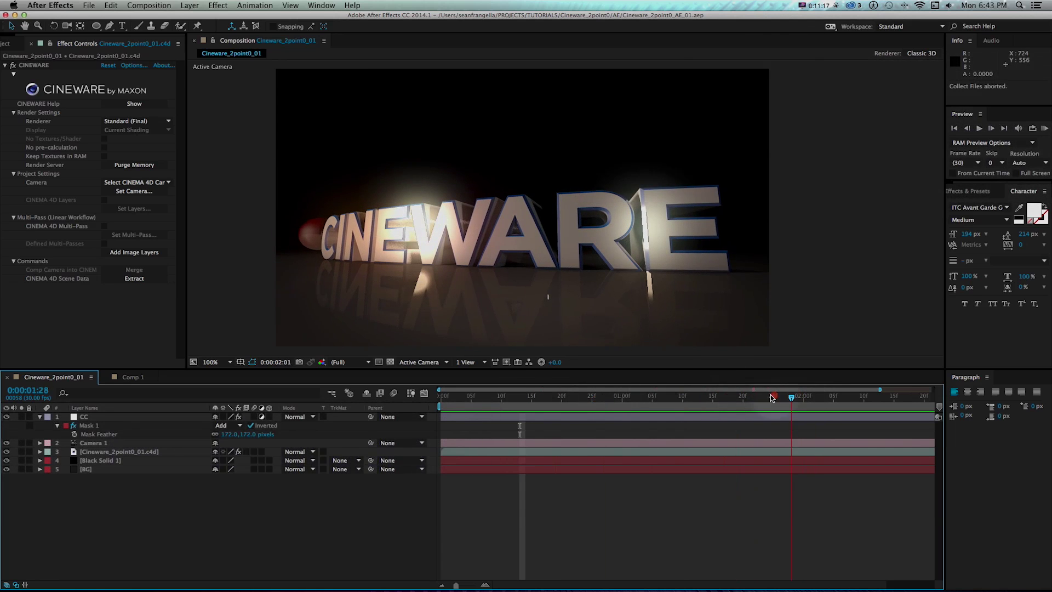
{"action": "left_click_drag", "start_coordinate": [636, 394], "coordinate": [753, 405]}
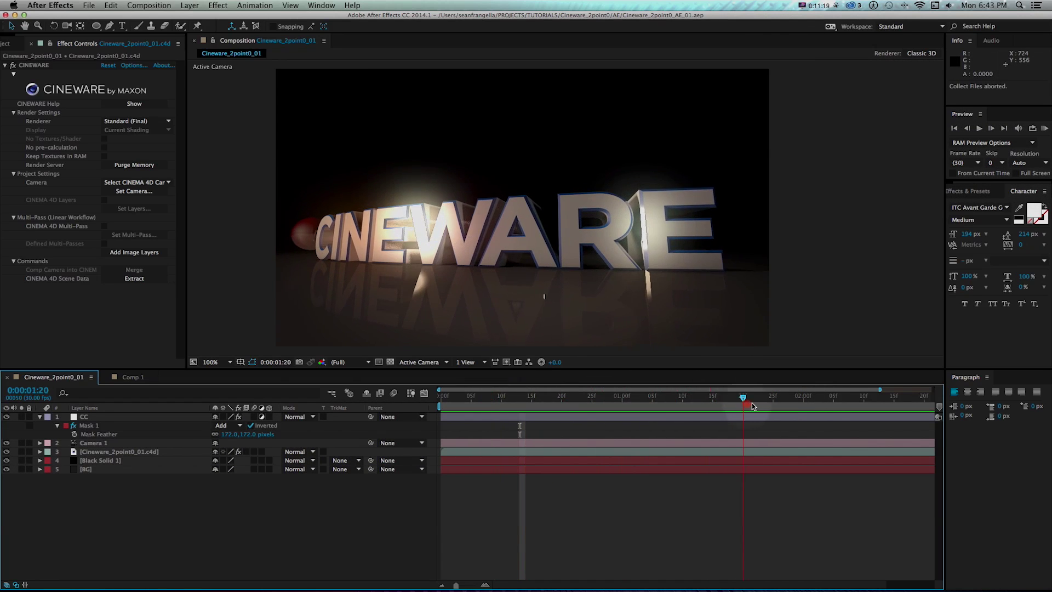